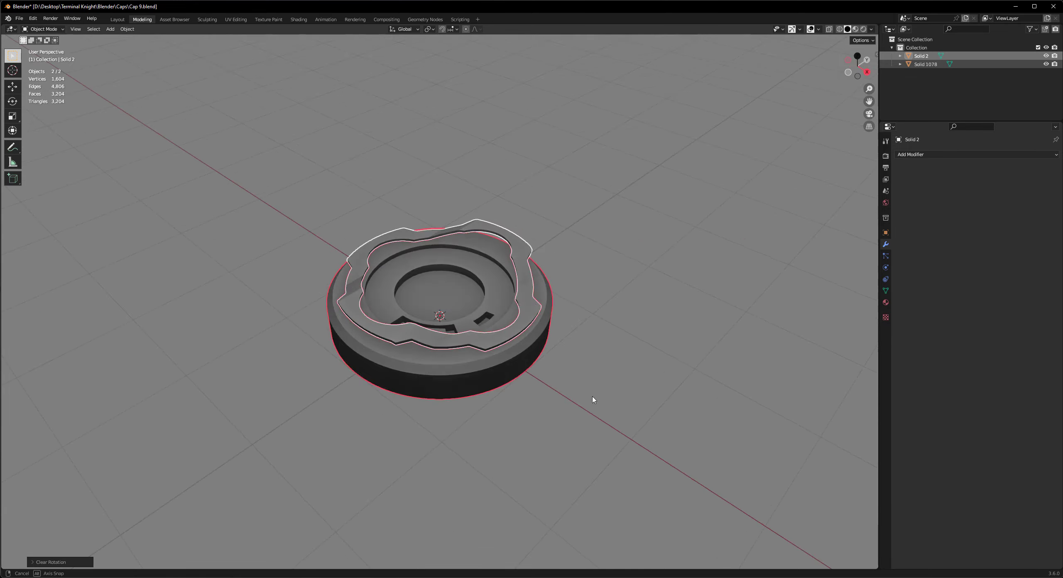
Orbit the view around the cap base Solid 2
middle_click_drag(593, 400, 572, 418)
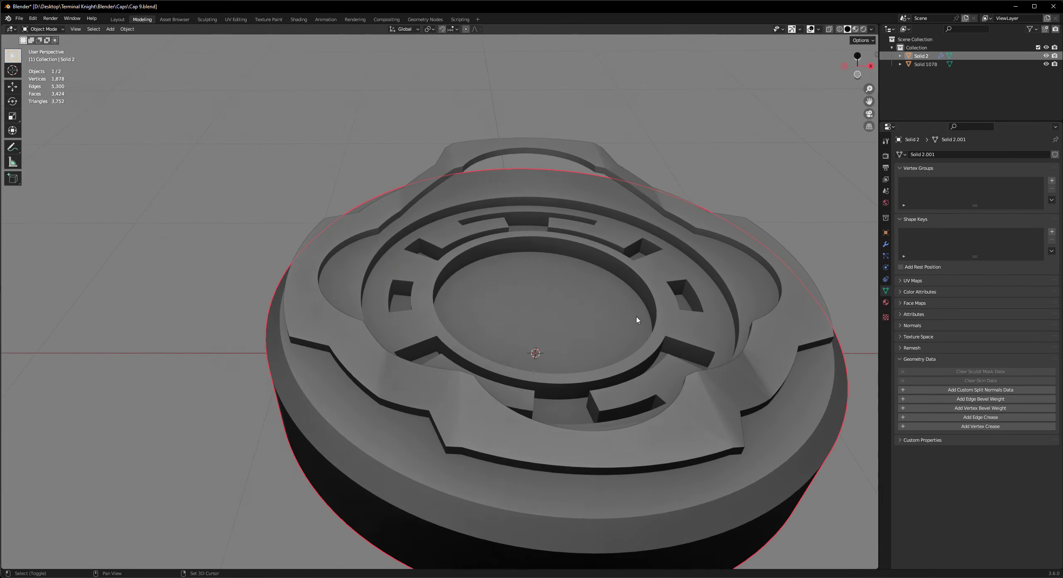
Enable Use Normals Splitting and disable hard-edge detection, then remesh the cap base
left_click(799, 176)
left_click(799, 188)
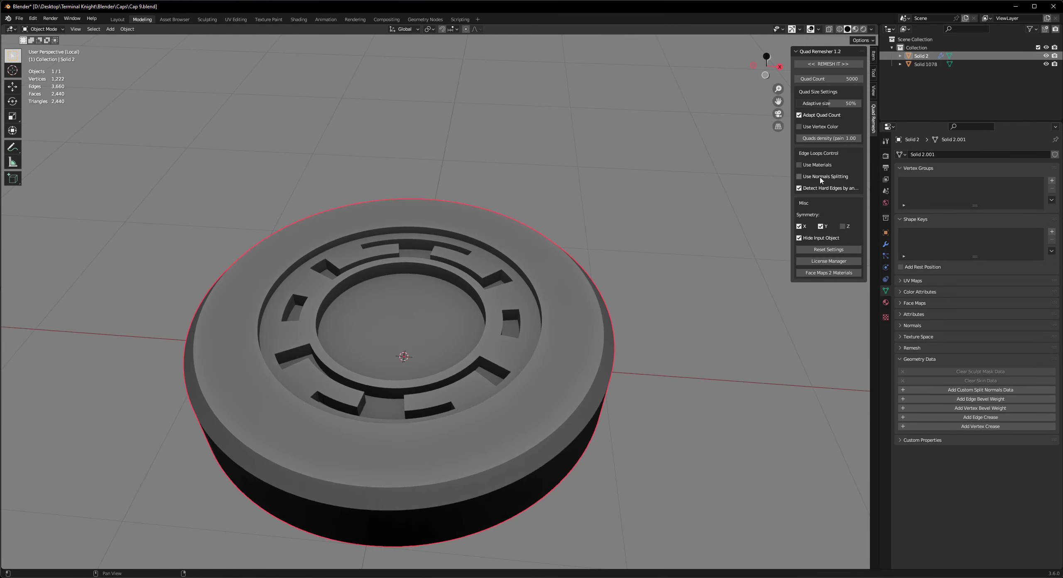
middle_click_drag(623, 316, 583, 321)
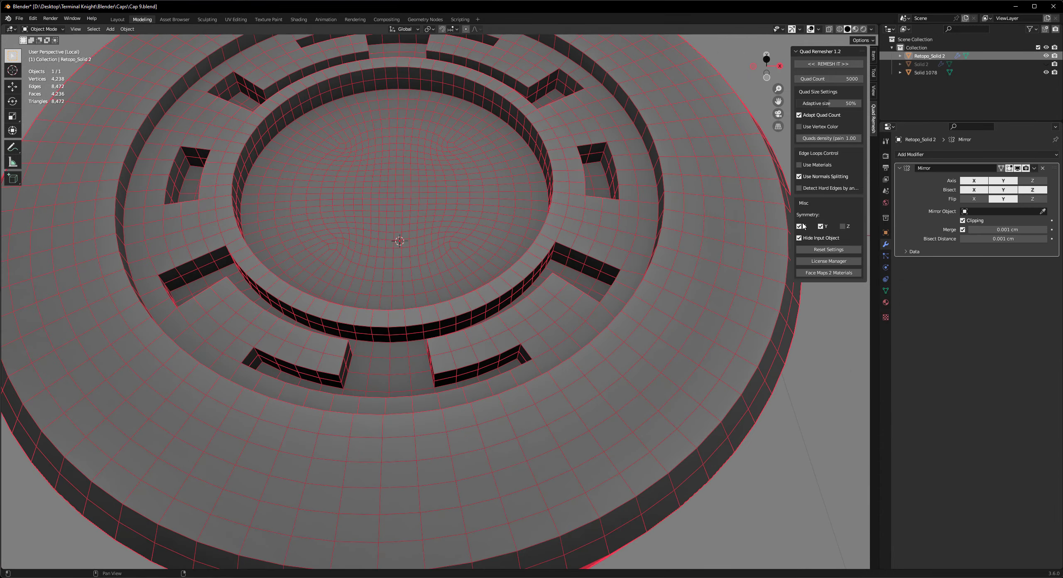
scroll(519, 367, "down", 5)
mouse_move(520, 368)
middle_mouse_down()
mouse_move(548, 423)
mouse_move(582, 391)
middle_mouse_up()
Try a level-3 subdivision on the remeshed cap, then undo it
key("ctrl+3")
scroll(467, 349, "up", 3)
middle_click_drag(467, 348, 443, 344)
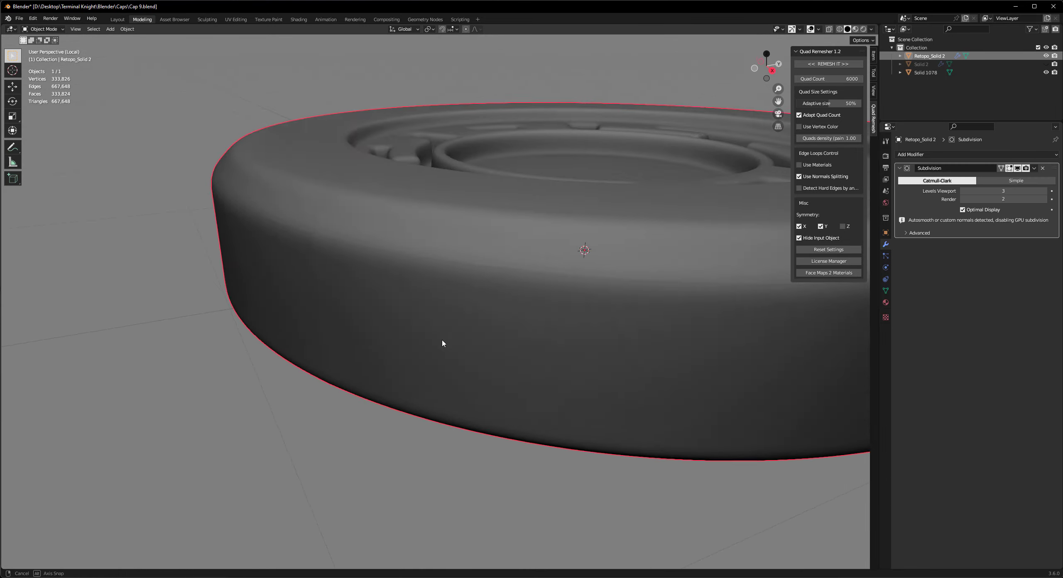
key("ctrl+z")
key("ctrl+z")
scroll(443, 343, "down", 4)
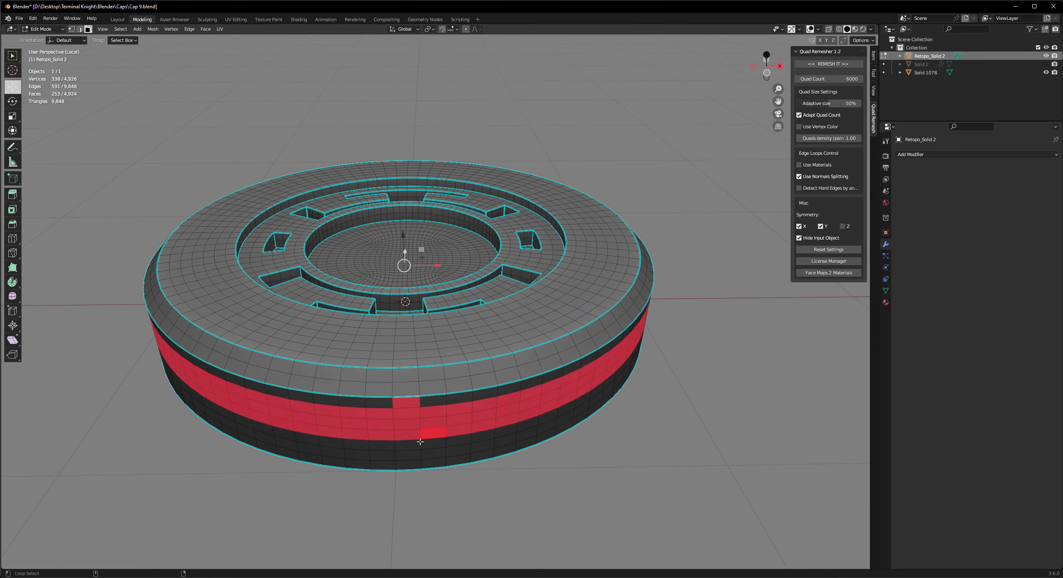
middle_click_drag(454, 382, 499, 416)
Shade Retopo_Solid 2 smooth and give it a level-2 Subdivision modifier
right_click(635, 490)
left_click(635, 490)
key("Tab")
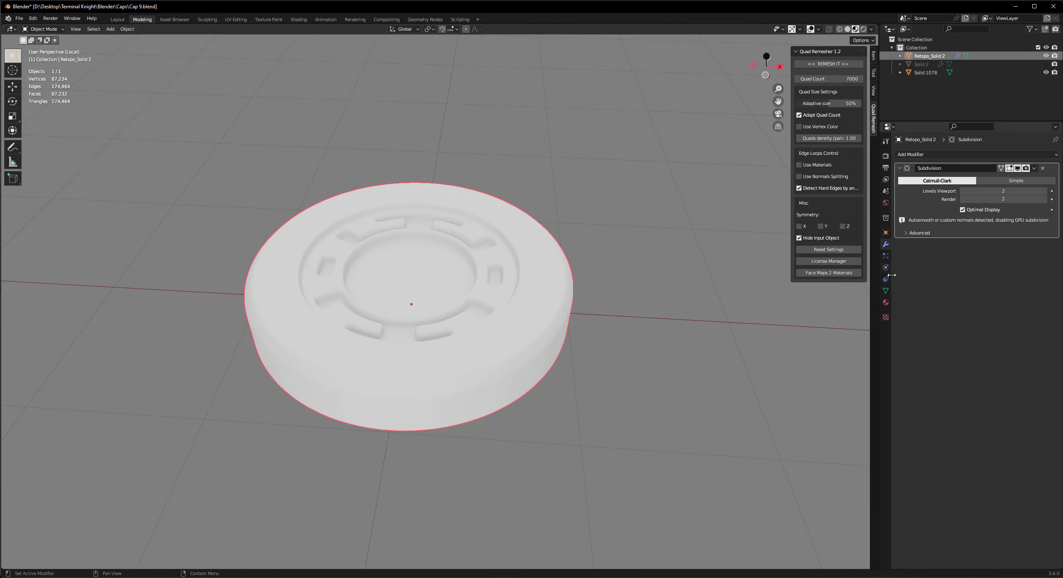
key("ctrl+2")
scroll(452, 404, "up", 3)
Isolate the Solid 1078 ring in local view
key("KP_Divide")
left_click(603, 357)
key("KP_Divide")
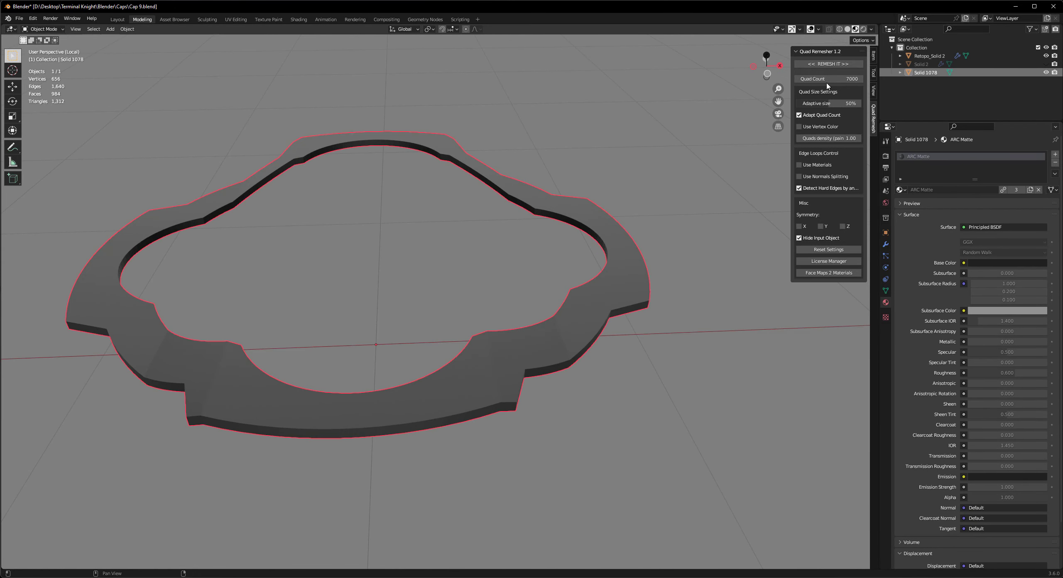
Undo the old ring remesh and remesh Solid 1078 with X and Y symmetry
middle_click_drag(530, 347, 397, 337)
key("ctrl+z")
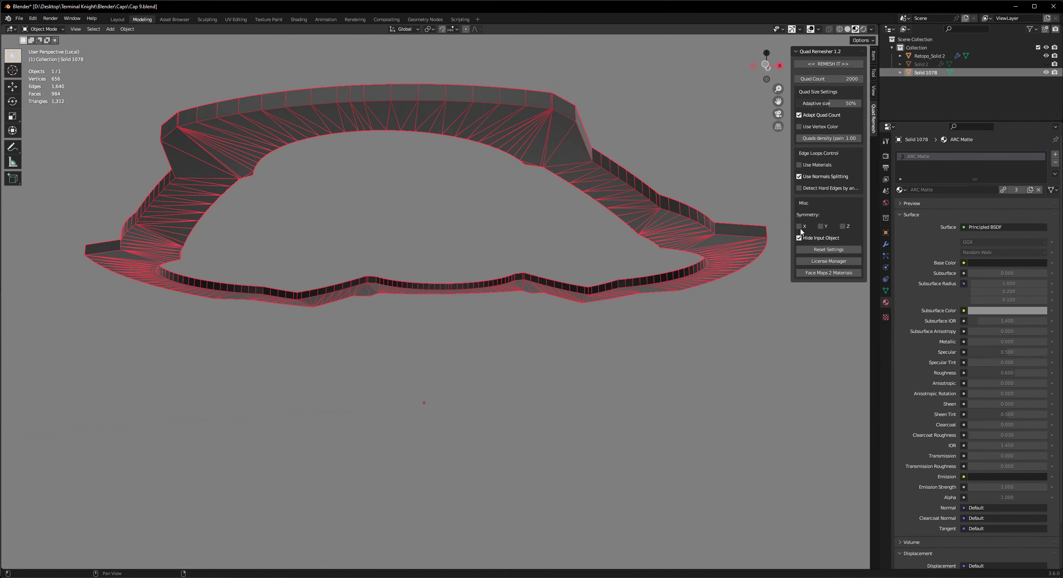
left_click(800, 226)
left_click(821, 226)
middle_click_drag(457, 249, 428, 225)
left_click(886, 291)
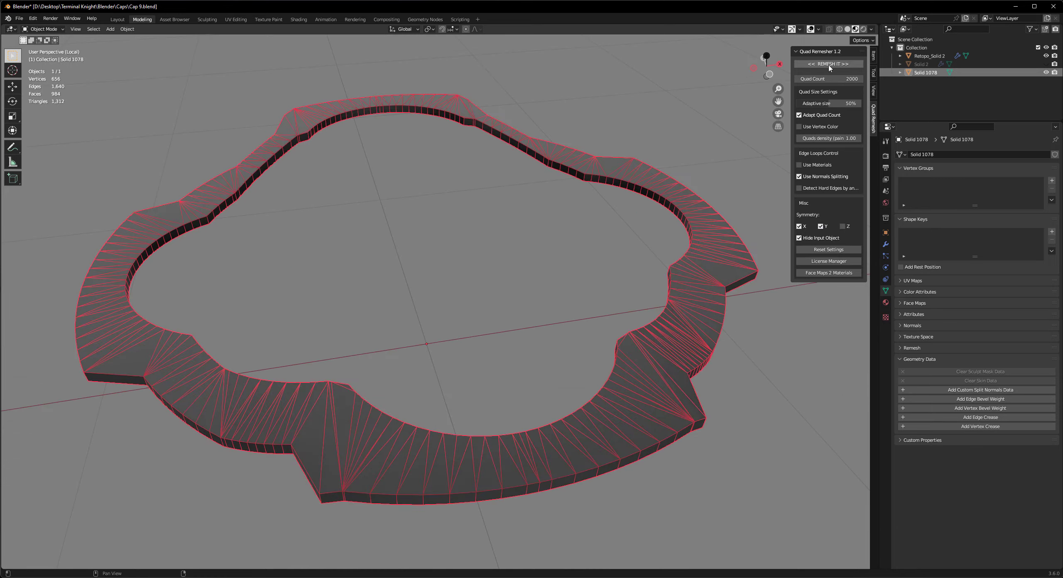
mouse_move(592, 343)
middle_mouse_down()
mouse_move(562, 349)
mouse_move(519, 316)
middle_mouse_up()
Exit local view and clear the selection
key("KP_Divide")
scroll(614, 382, "down", 5)
left_click(585, 303)
Add a 12-sided cylinder at the centre and flatten it along Z
key("shift+a")
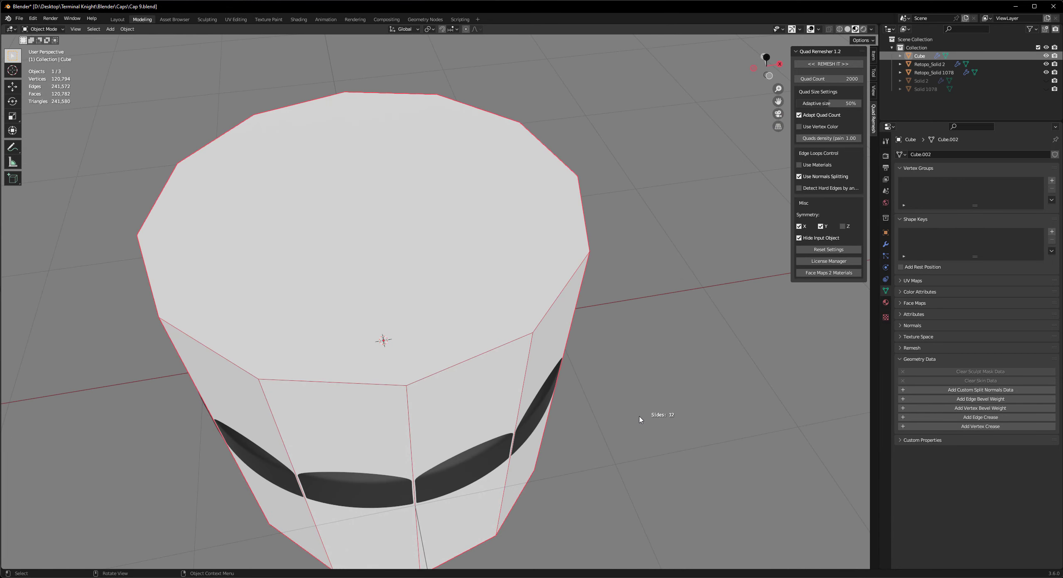
key("Tab")
scroll(640, 419, "down", 5)
key("shift+z")
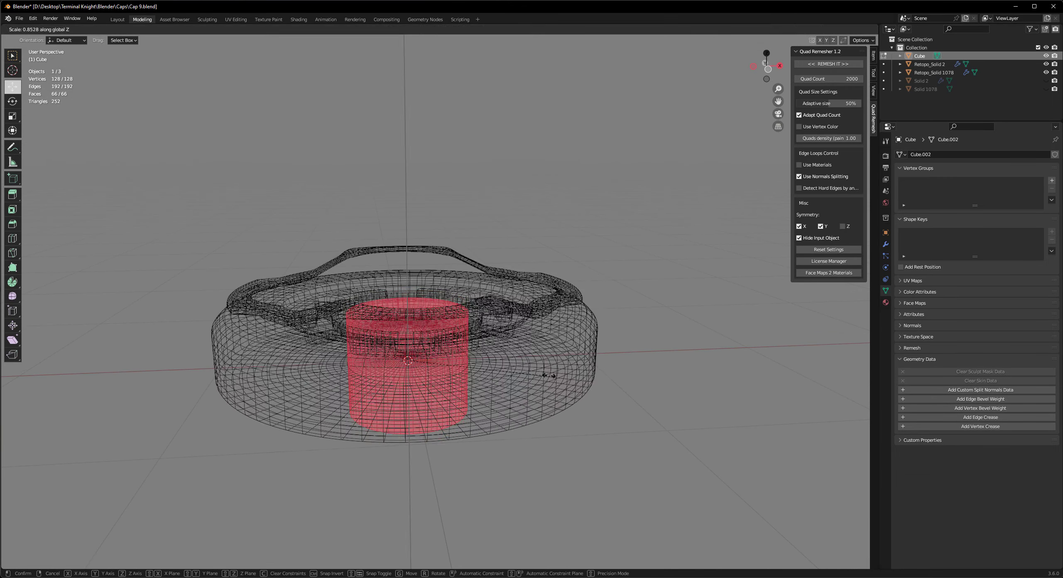
key("shift+z")
Assign the ARC Matte material to the cylinder
left_click(886, 302)
left_click(902, 200)
left_click(399, 218)
Delete the disc's top face and reposition its top rim
key("x")
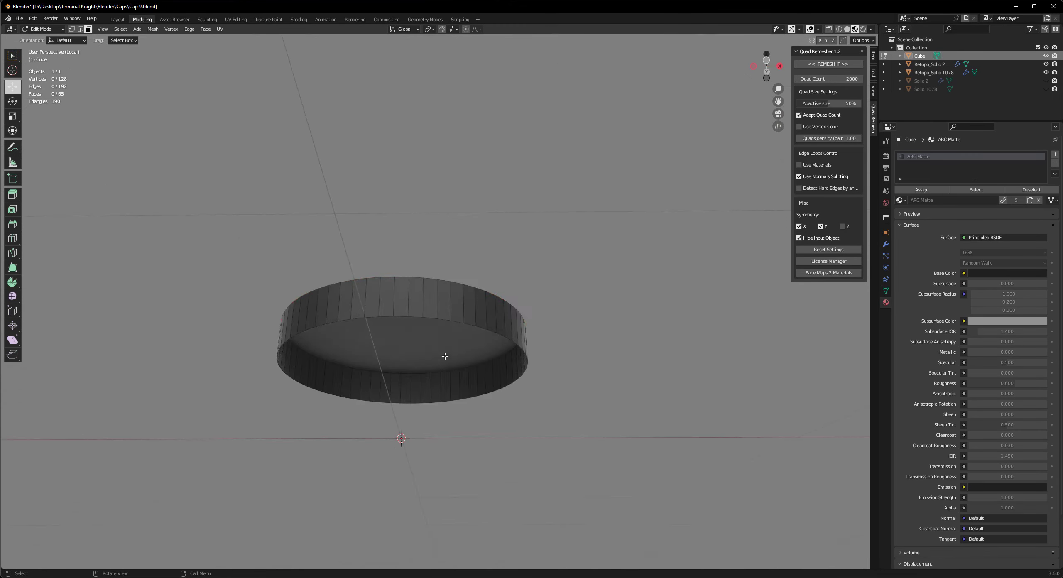
key("g")
left_click(398, 273)
scroll(397, 274, "down", 3)
key("Tab")
scroll(499, 291, "down", 3)
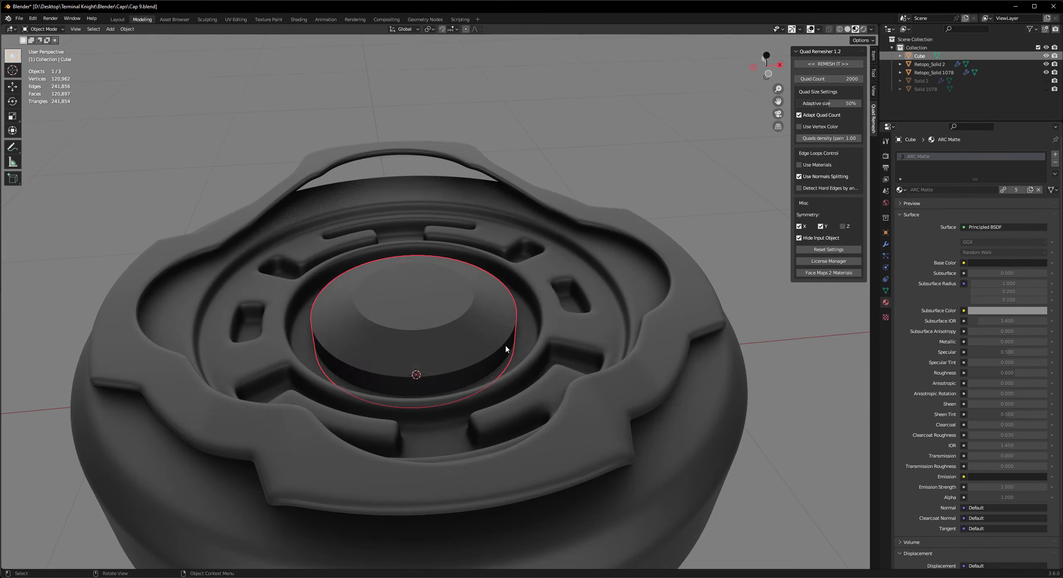
From a top view, inset the disc's top face inward
left_click(660, 222)
left_click(428, 299)
key("Tab")
key("KP_7")
key("KP_Decimal")
key("s")
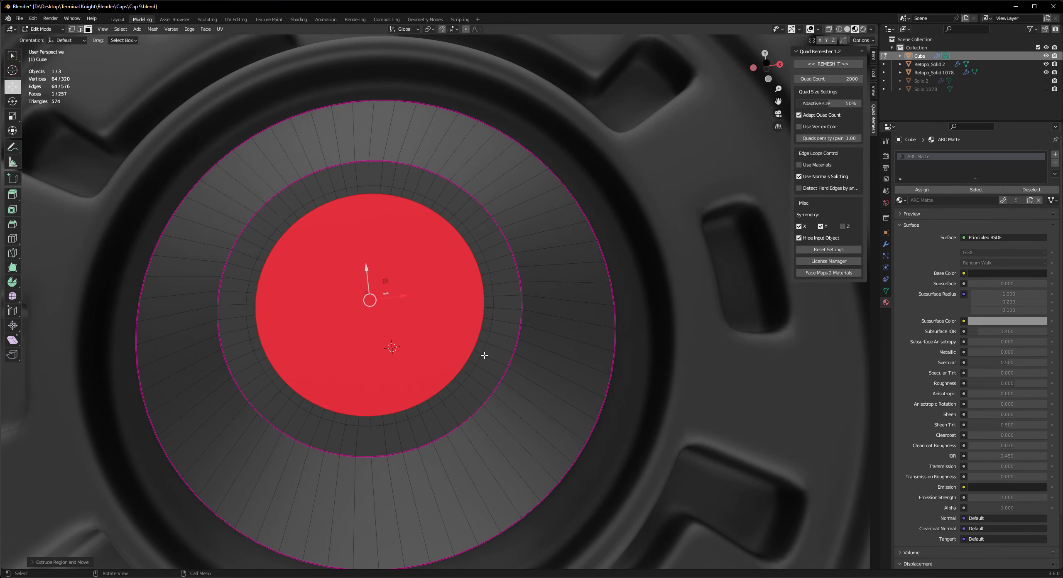
middle_click_drag(487, 331, 482, 363)
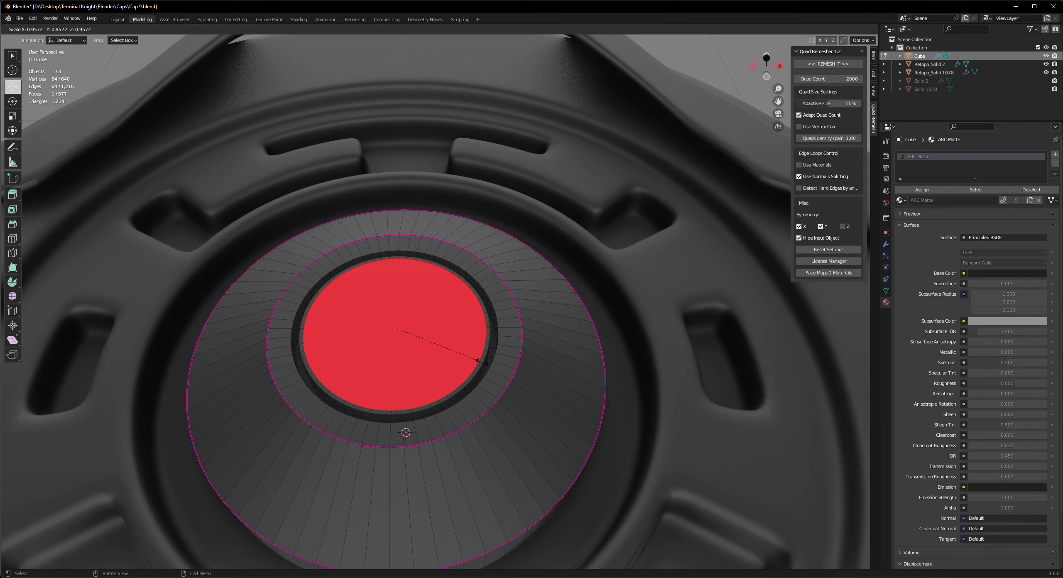
left_click(465, 361)
Extrude the inner ring upward into a raised collar around the central hole
middle_click_drag(399, 374, 345, 320)
left_click(345, 320, "alt")
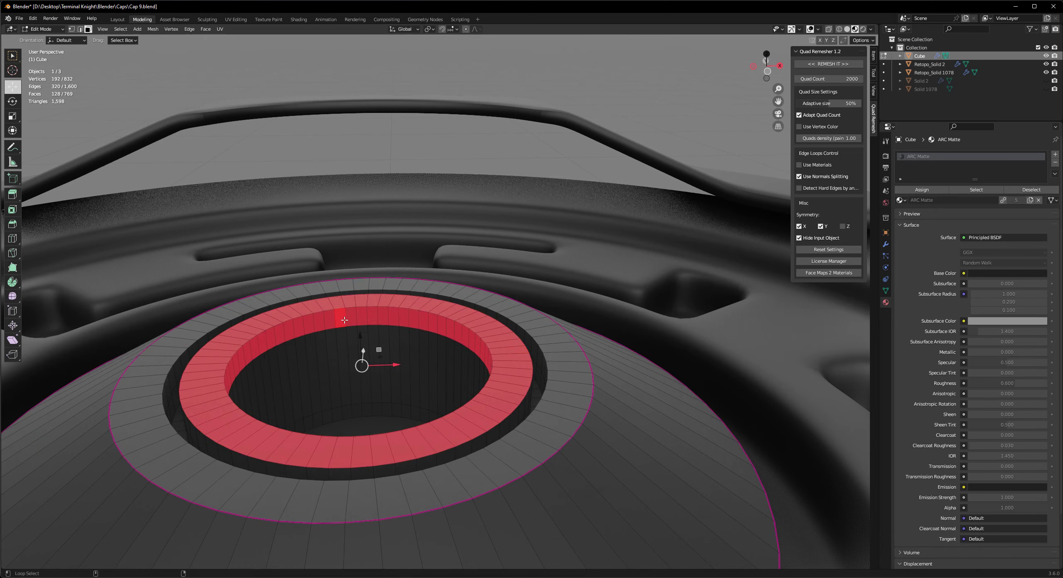
left_click(379, 308)
scroll(444, 408, "down", 5)
scroll(461, 417, "down", 3)
scroll(491, 415, "up", 5)
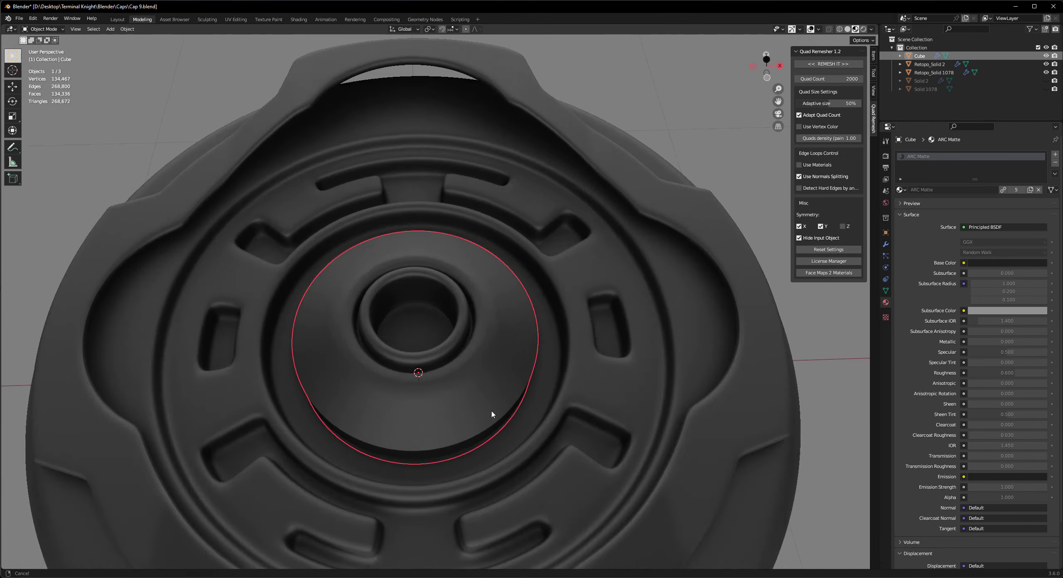
middle_click_drag(491, 415, 447, 396)
Deselect the disc mesh, isolate it, and save the file
key("alt+a")
key("KP_Divide")
key("ctrl+s")
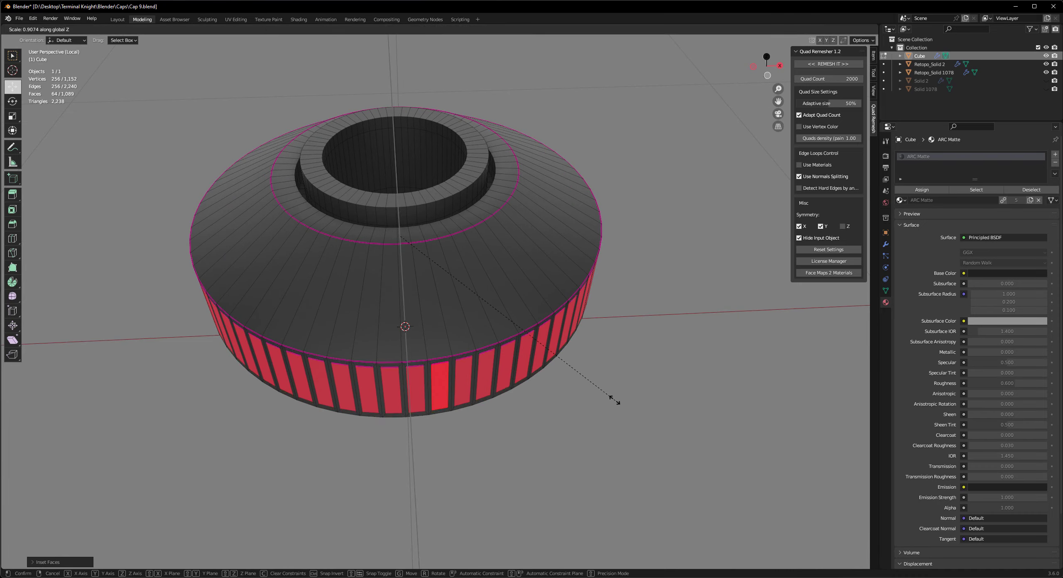
Inspect the disc's ribbed rim in both smoothed and low-poly cage views
key("Tab")
key("KP_Divide")
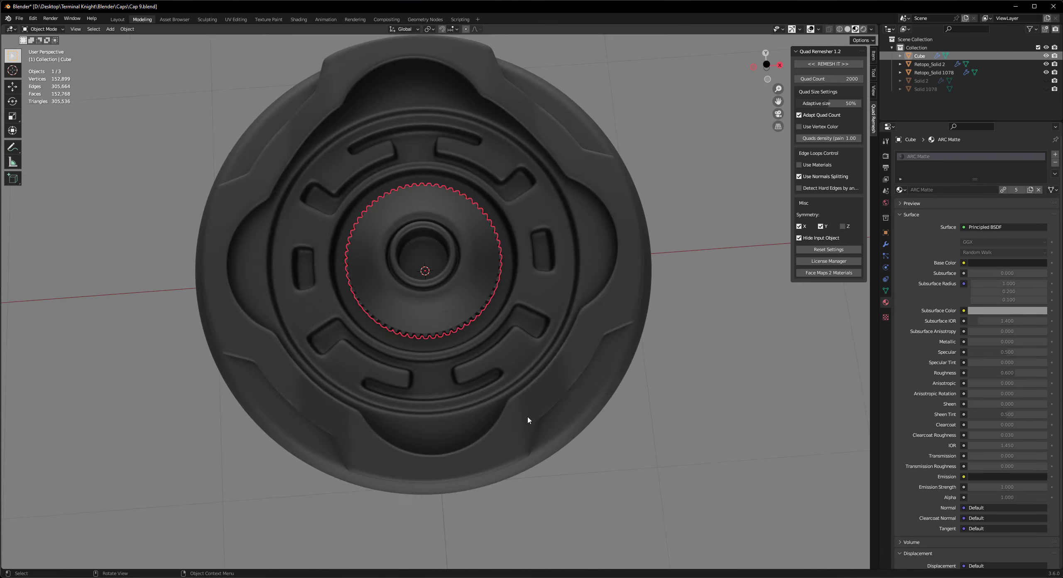
middle_click_drag(527, 422, 439, 368)
scroll(492, 435, "up", 5)
key("Tab")
key("KP_Divide")
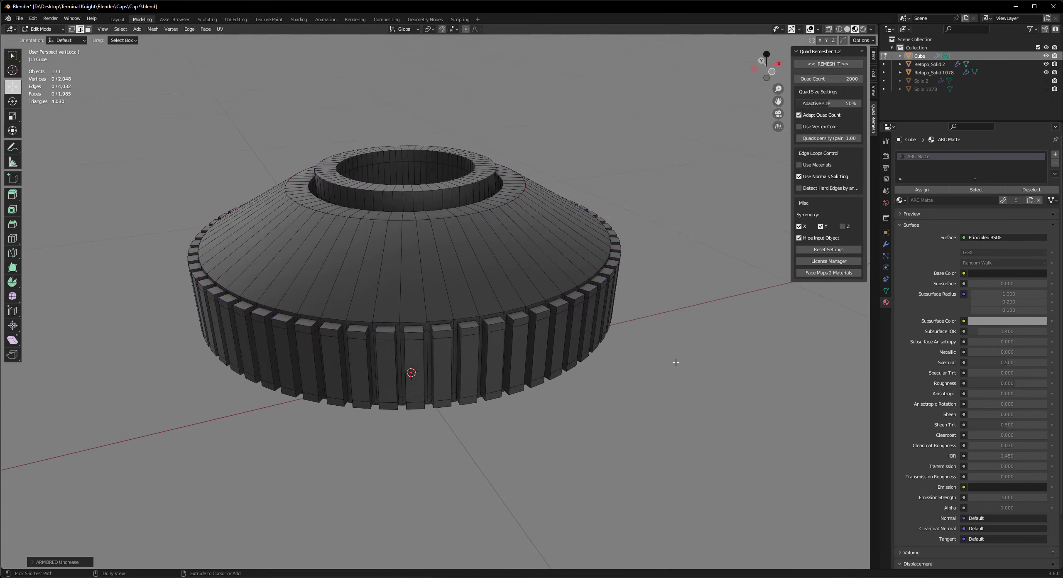
middle_click_drag(676, 362, 291, 218)
key("Tab")
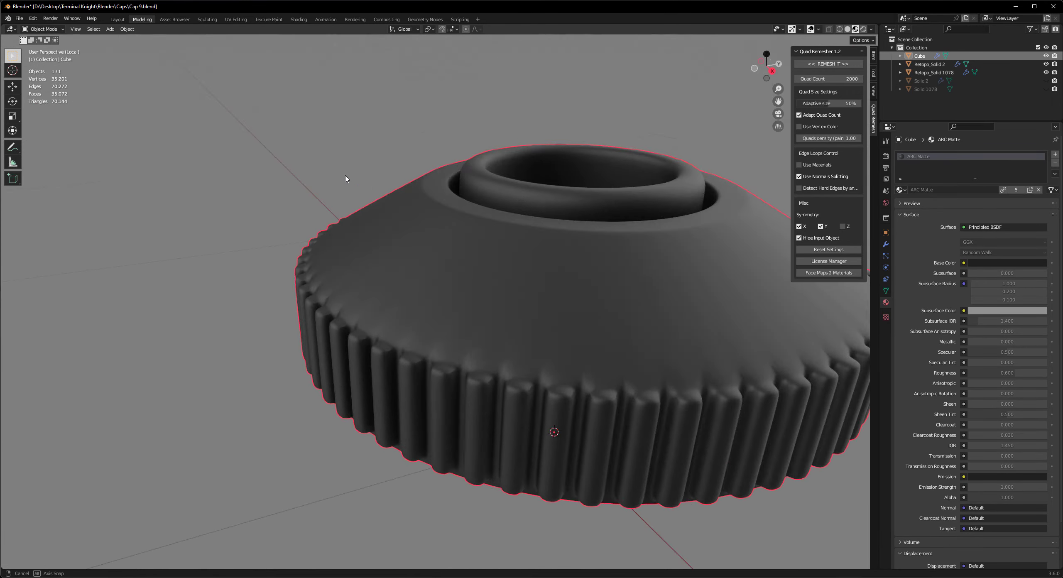
scroll(440, 367, "down", 4)
scroll(439, 367, "up", 6)
key("Tab")
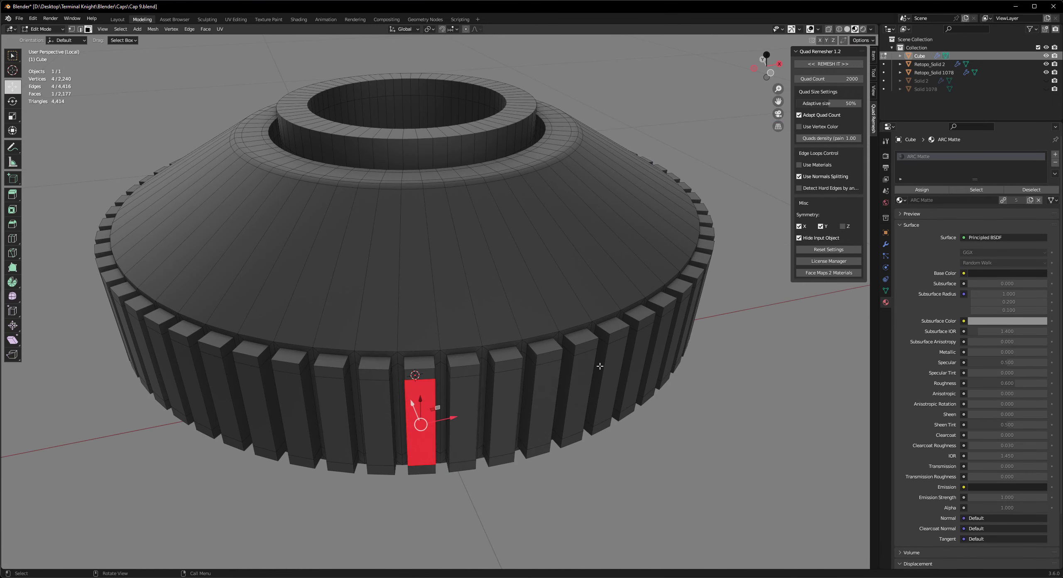
Select the tooth faces and separate them into their own object, Cube.001
left_click(594, 404)
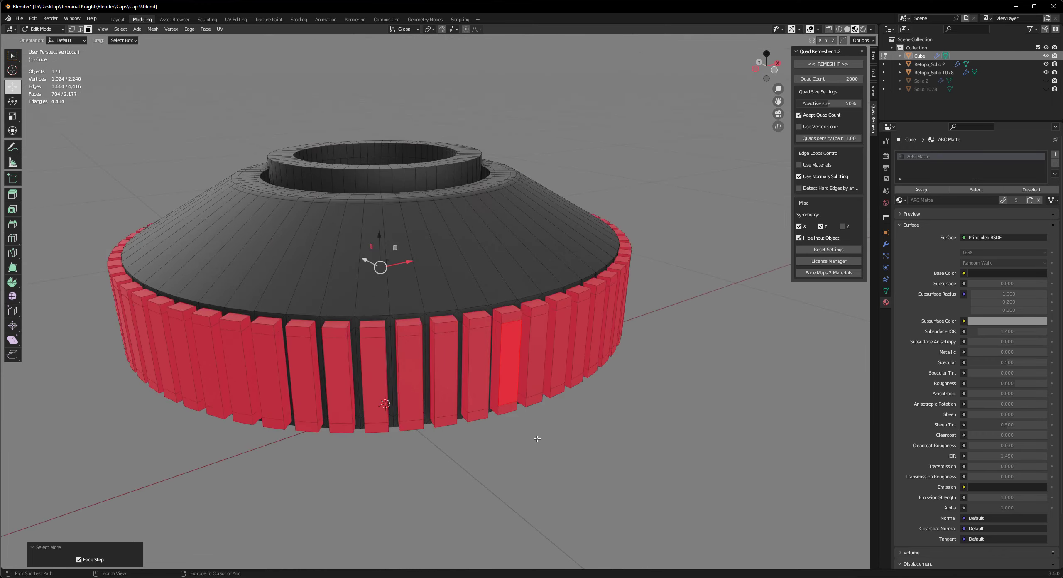
mouse_move(559, 498)
middle_mouse_down()
mouse_move(559, 395)
mouse_move(411, 310)
middle_mouse_up()
key("2")
left_click(410, 310)
key("l")
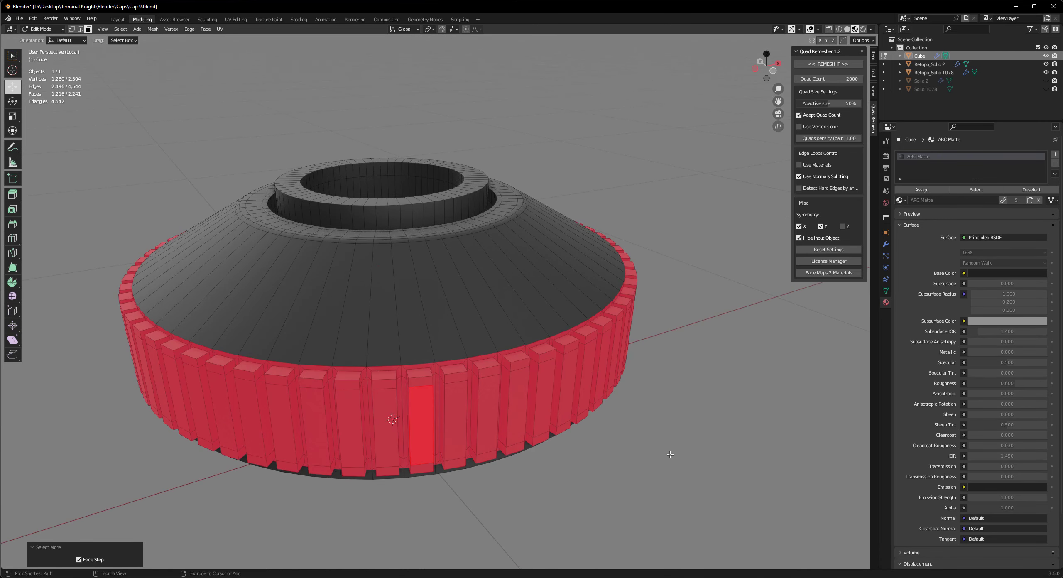
key("p")
key("Tab")
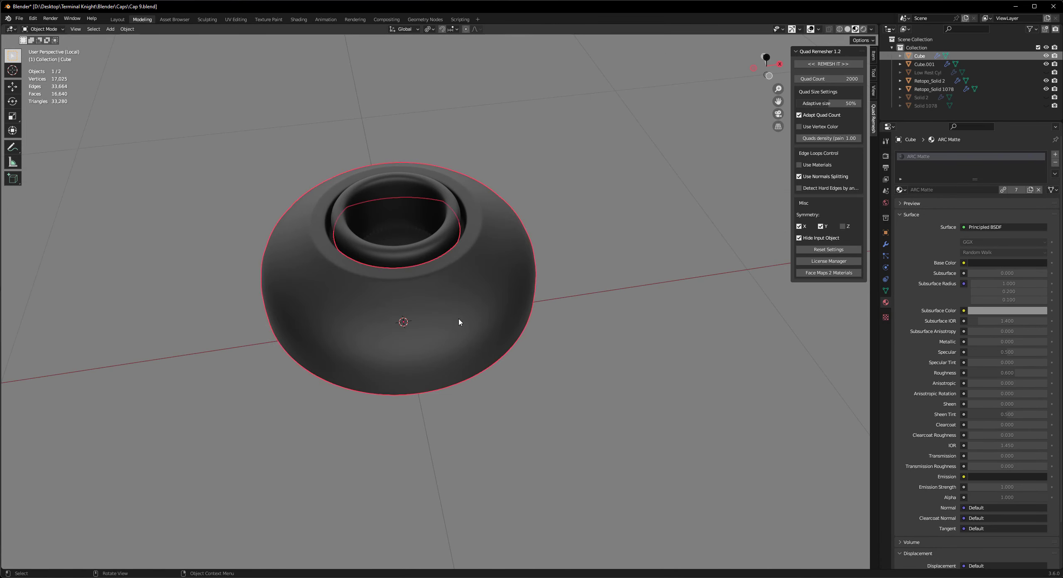
Dissolve the selected rim geometry and isolate the ring in face mode
key("Tab")
key("ctrl+x")
scroll(489, 337, "up", 3)
scroll(368, 260, "up", 3)
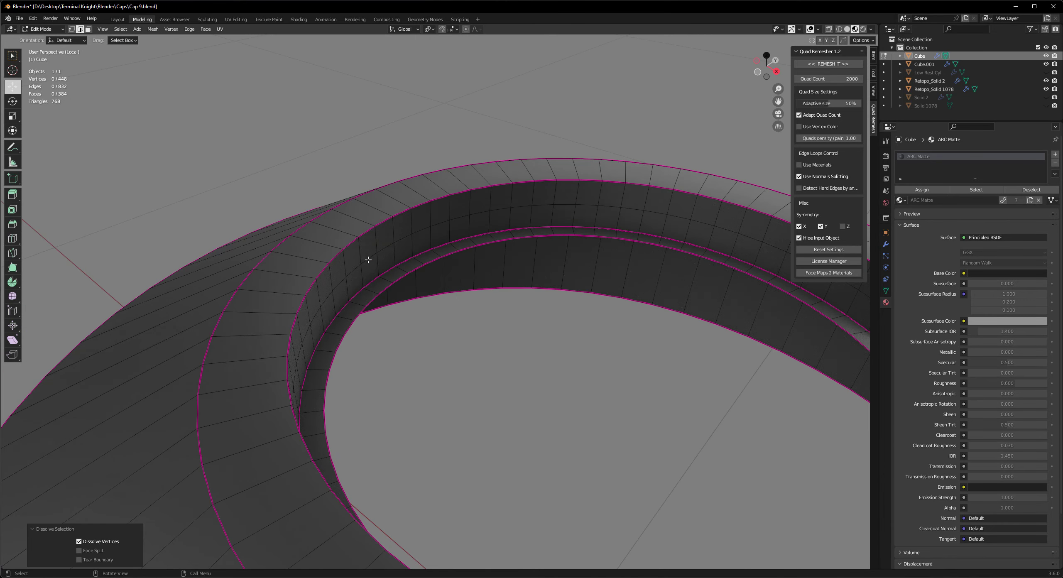
key("3")
scroll(368, 259, "down", 5)
key("slash")
key("slash")
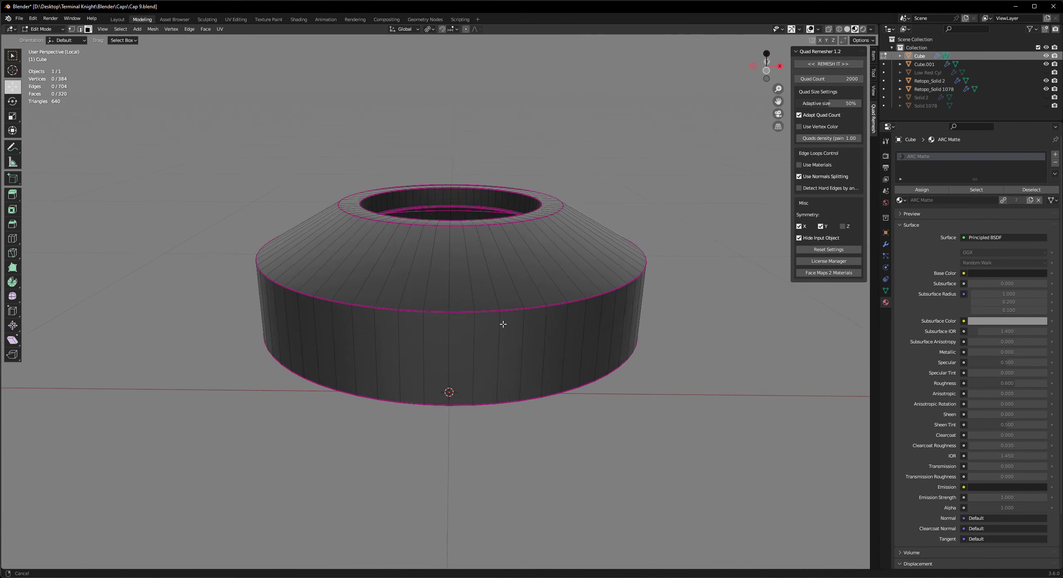
Select the ring's side face loop and checker-deselect it into alternating stripes
key("3")
key("ctrl+shift+c")
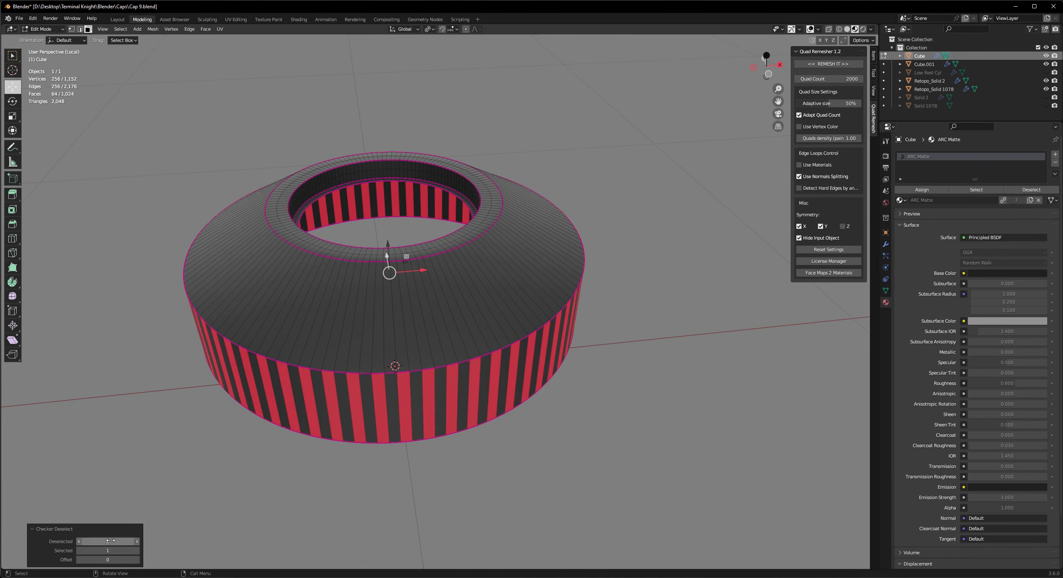
middle_click_drag(423, 316, 413, 475, "alt")
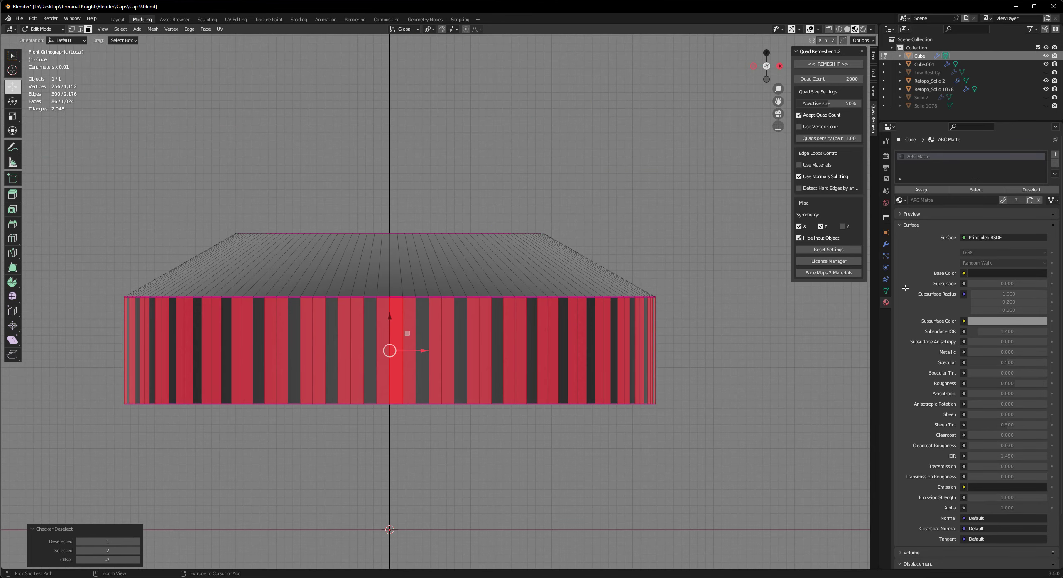
left_click(886, 244)
left_click(79, 560)
mouse_move(540, 291)
middle_mouse_down()
mouse_move(660, 499)
mouse_move(570, 349)
middle_mouse_up()
Push the alternating side faces outward with Shrink/Fatten to form teeth
key("alt+e")
key("ctrl+z")
middle_click_drag(491, 306, 445, 484)
key("ctrl+2")
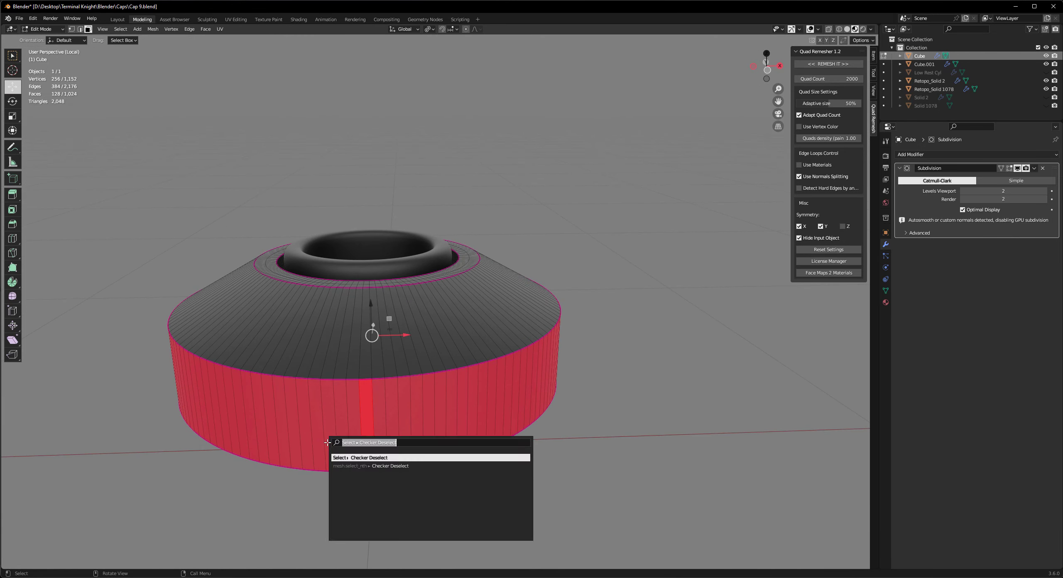
key("Escape")
key("ctrl+z")
scroll(420, 420, "up", 2)
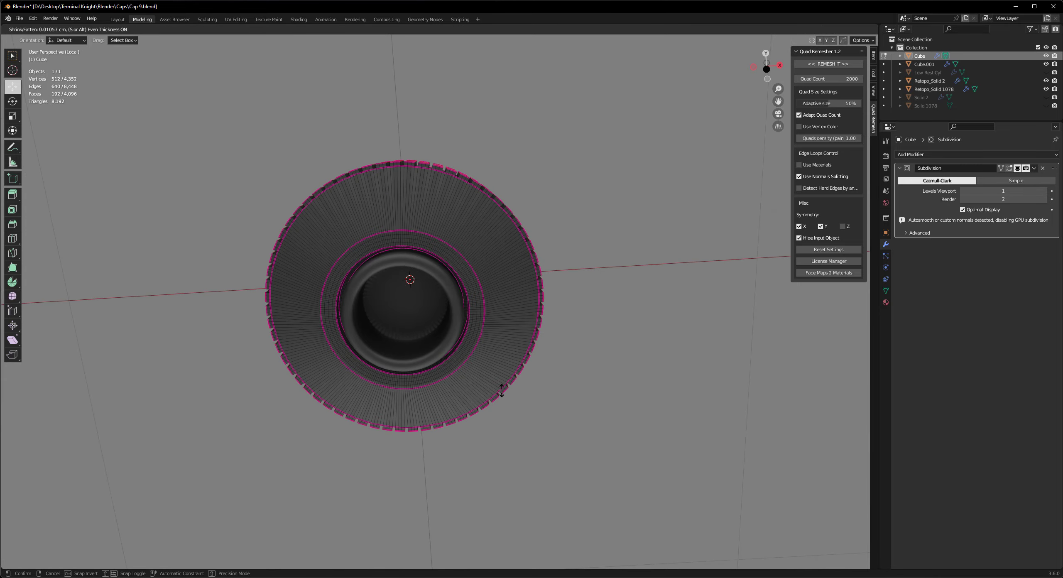
left_click(501, 390)
mouse_move(502, 391)
middle_mouse_down()
mouse_move(416, 249)
mouse_move(392, 320)
middle_mouse_up()
scroll(415, 249, "down", 2)
scroll(415, 249, "up", 3)
Add an edge loop around the teeth and scale the tooth faces down for a taper
key("ctrl+r")
left_click(393, 233)
scroll(503, 367, "down", 4)
scroll(474, 270, "up", 4)
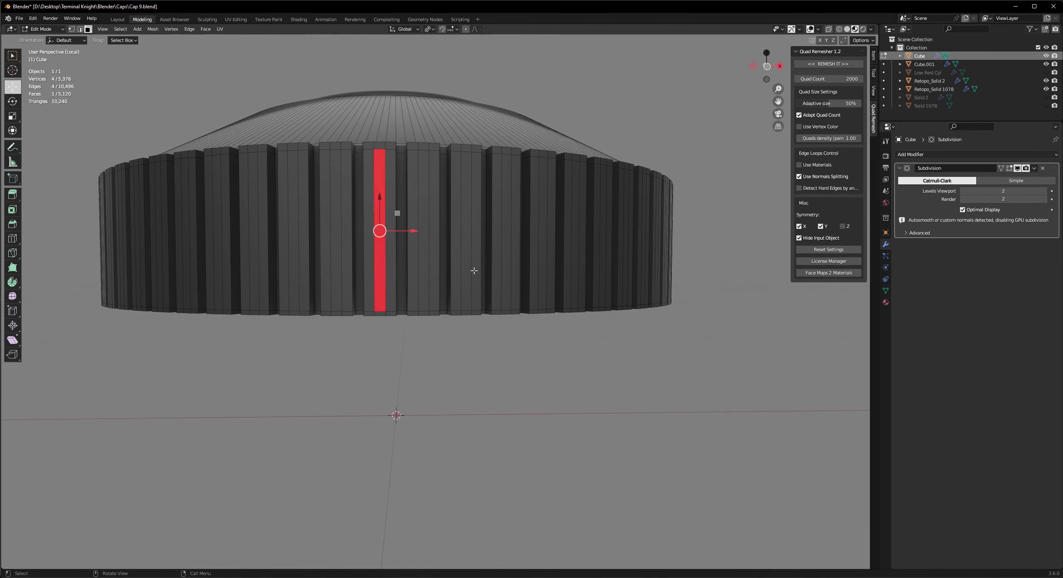
key("shift+g")
left_click(569, 308)
middle_click_drag(569, 308, 540, 270)
key("s")
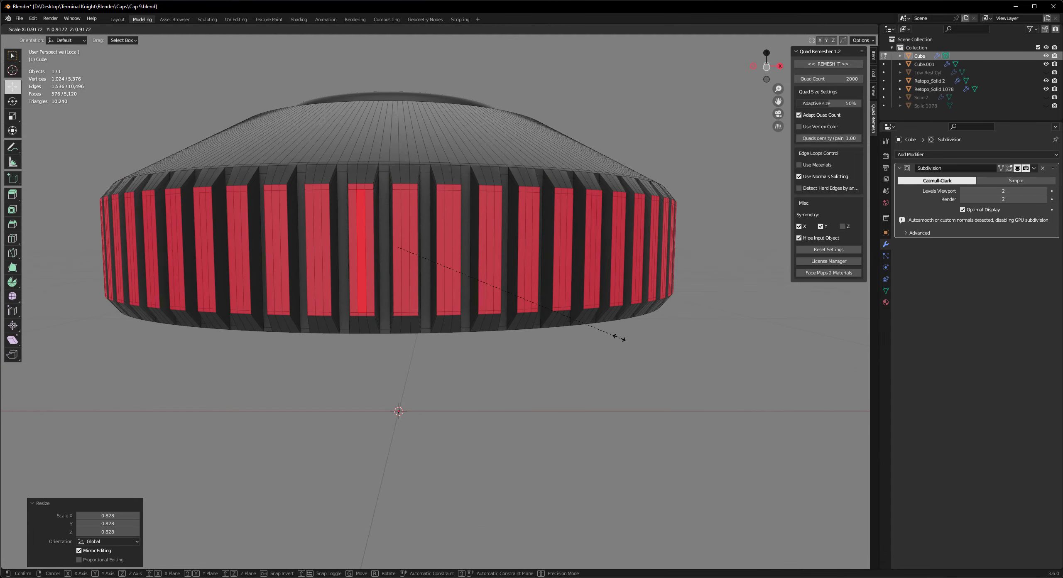
left_click(620, 339)
scroll(558, 366, "down", 3)
middle_click_drag(558, 365, 560, 434)
Isolate the gear in local view and inspect its wireframe from above
key("Tab")
key("KP_Divide")
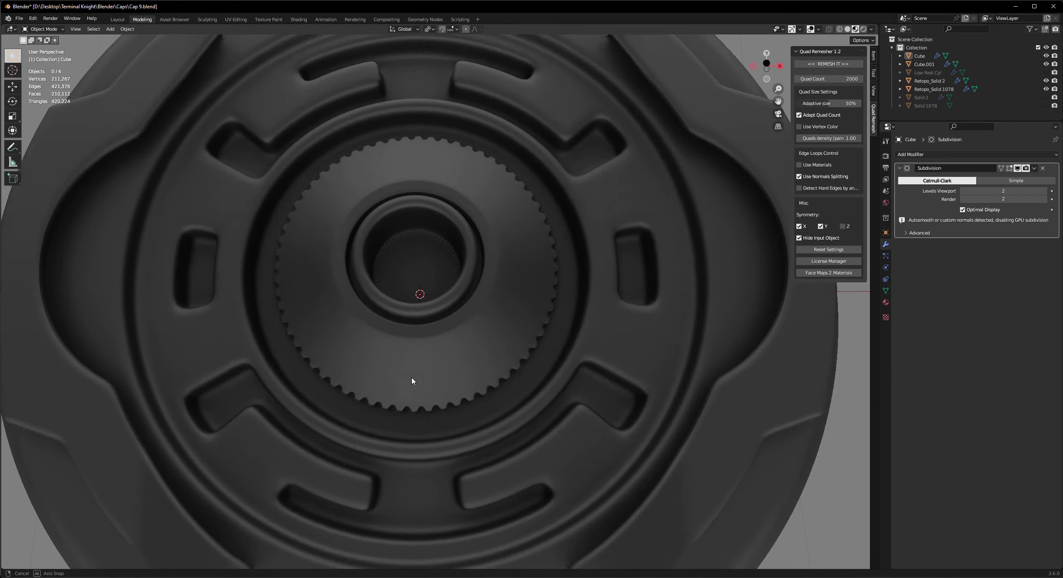
key("KP_Divide")
key("Tab")
scroll(457, 282, "up", 3)
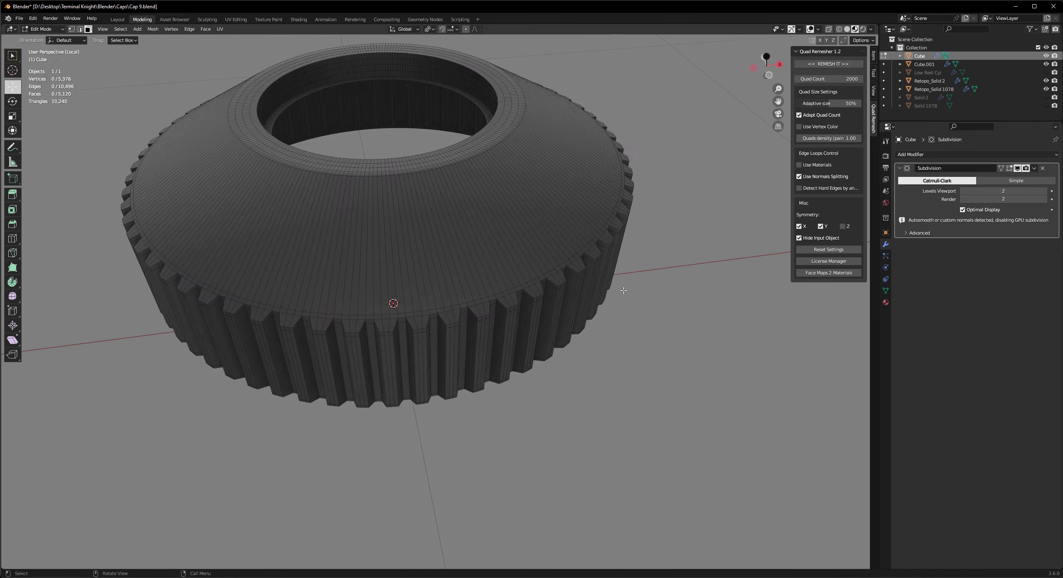
middle_click_drag(488, 313, 457, 290)
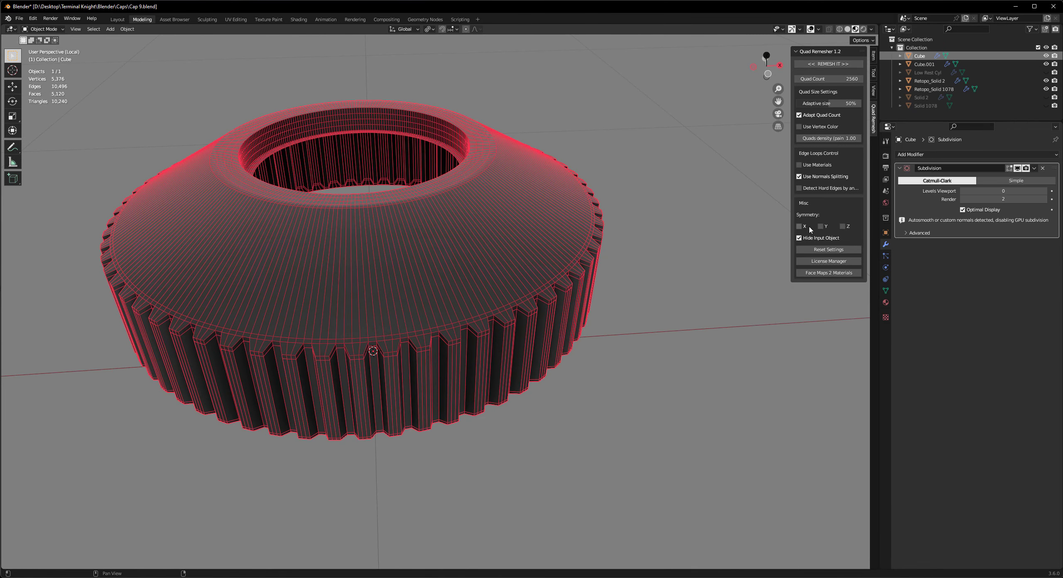
key("KP_7")
scroll(755, 332, "up", 2)
Select the whole gear mesh and run Quad Remesher with a lower target quad count
key("Tab")
scroll(778, 316, "up", 2)
key("KP_Decimal")
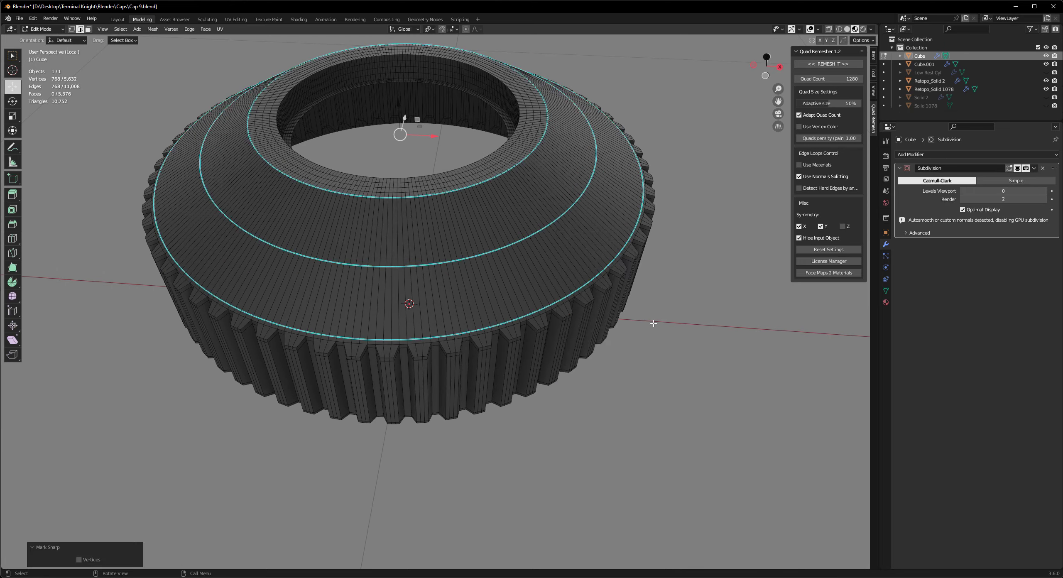
middle_click_drag(540, 331, 60, 97)
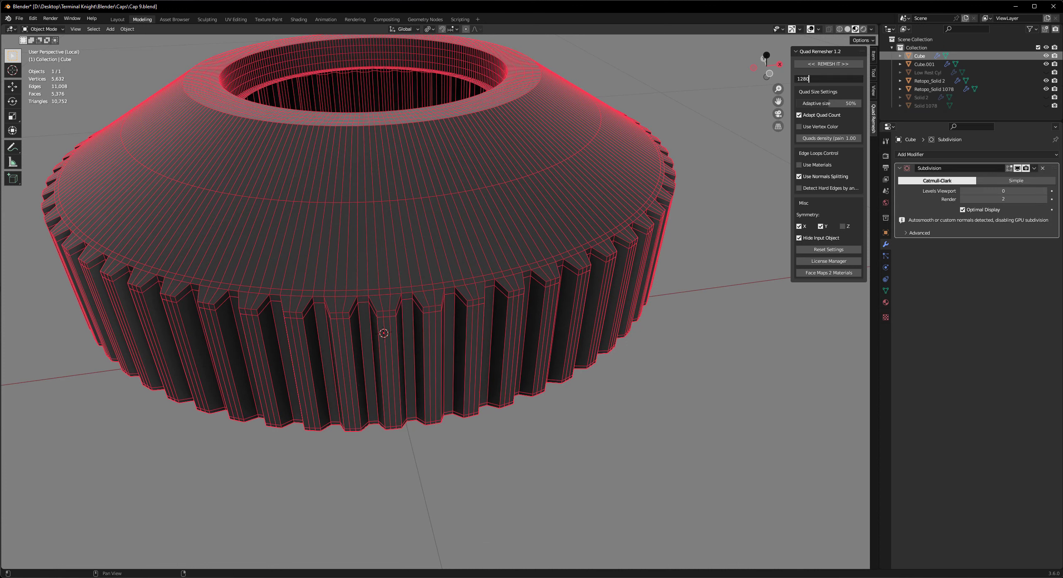
scroll(439, 204, "down", 1)
left_click(850, 79)
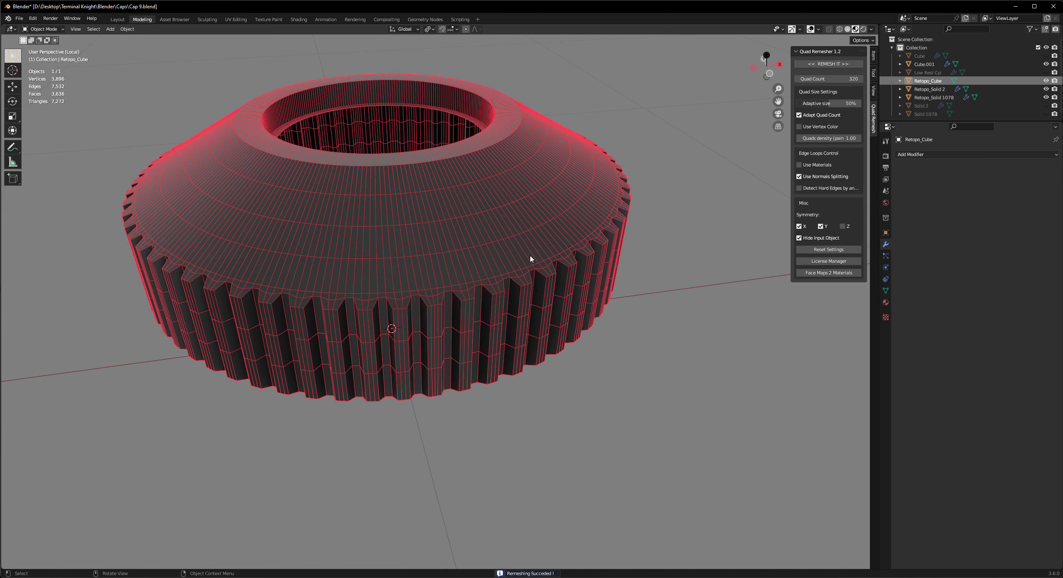
Select the tooth-rim vertices of Retopo_Cube and try merging them, then undo the merge
key("Tab")
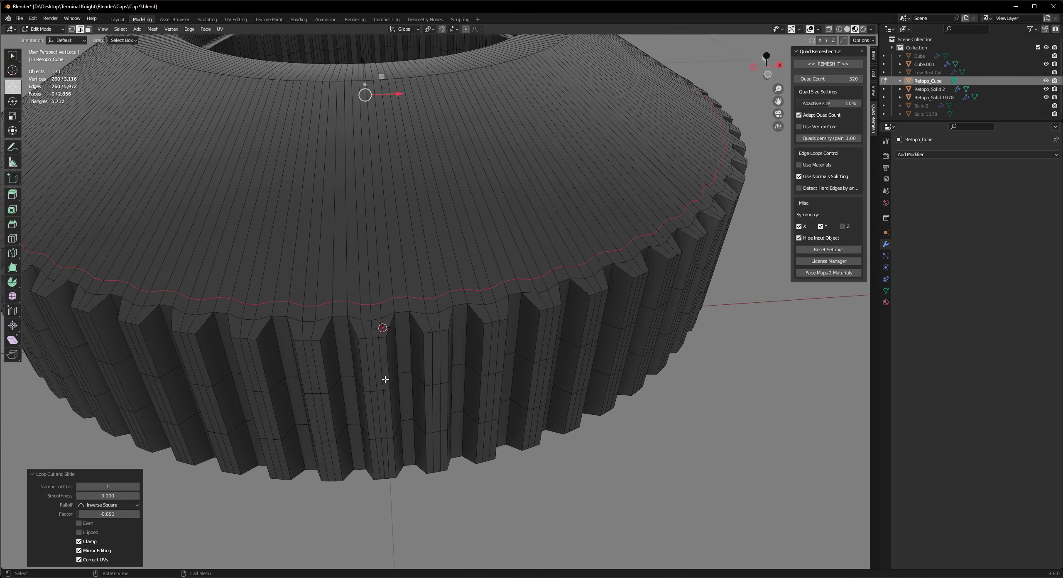
scroll(386, 372, "up", 4)
left_click_drag(223, 301, 247, 305)
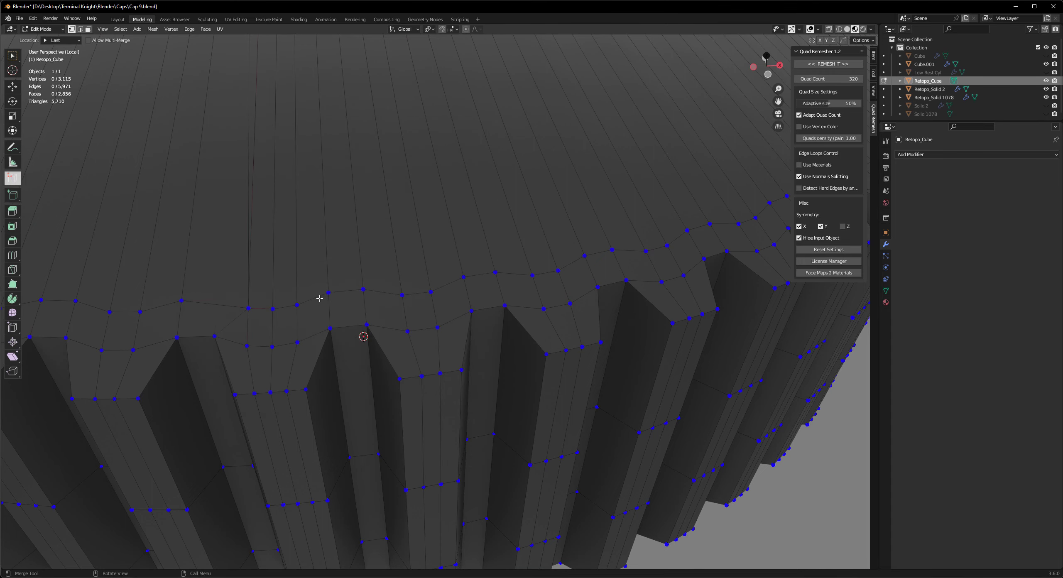
scroll(319, 298, "down", 4)
key("w")
scroll(420, 299, "up", 4)
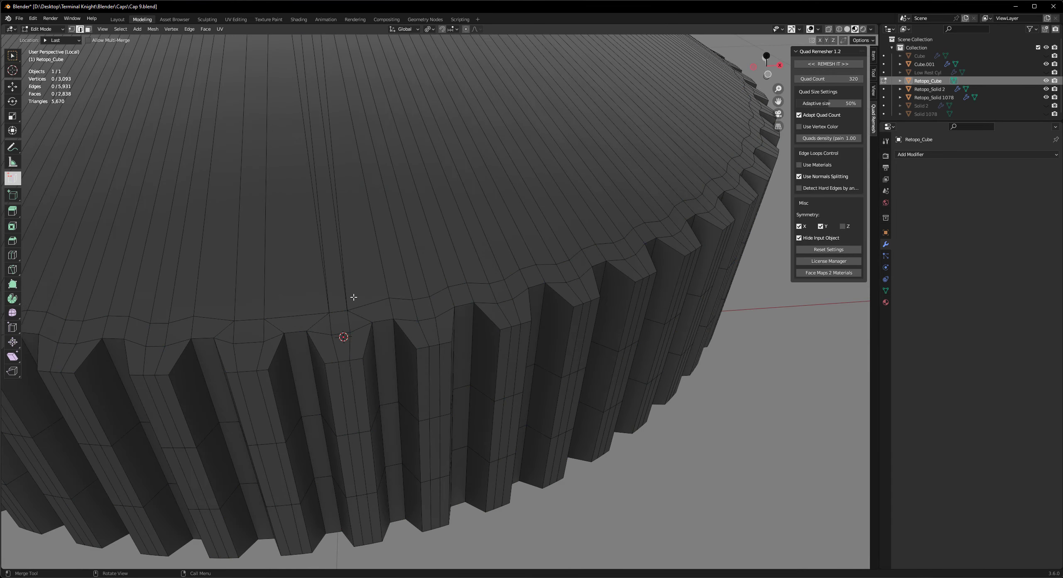
key("w")
key("ctrl+z")
scroll(354, 298, "down", 4)
Select the whole retopologized gear and add a level-2 Subdivision modifier
scroll(427, 242, "up", 2)
scroll(392, 332, "up", 2)
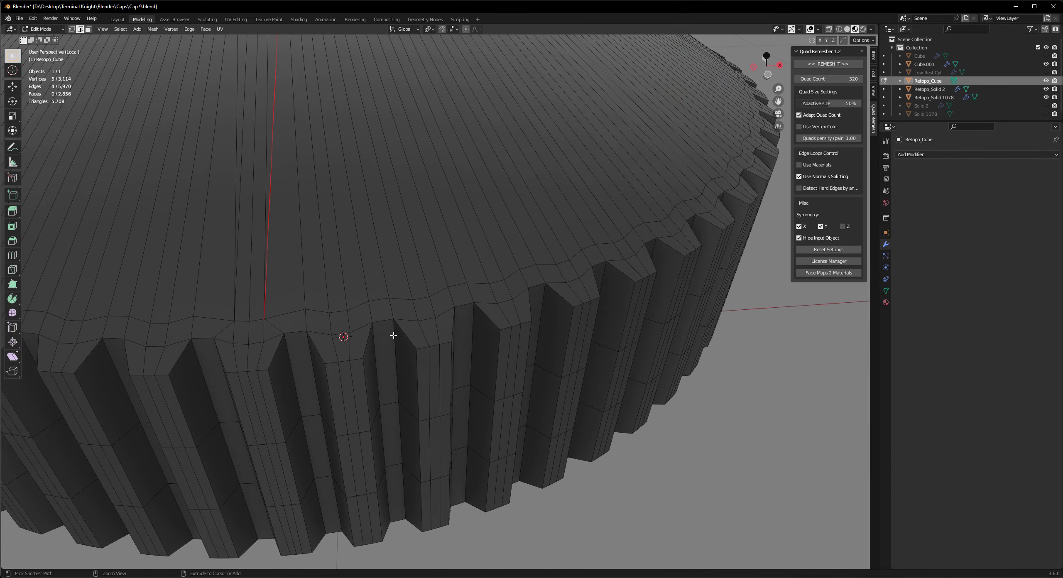
scroll(394, 336, "down", 10)
key("a")
key("ctrl+2")
Show the original gear, hide the retopologized one, and edit the original gear mesh
key("Tab")
key("KP_Divide")
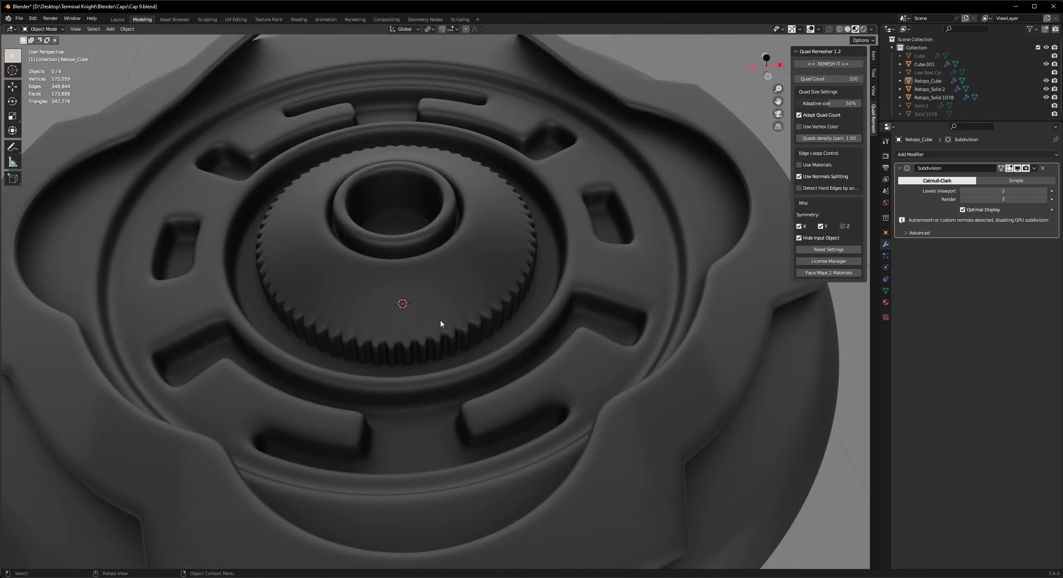
mouse_move(441, 324)
middle_mouse_down()
mouse_move(451, 379)
mouse_move(494, 313)
mouse_move(636, 166)
mouse_move(427, 366)
middle_mouse_up()
left_click(1046, 55)
left_click(1046, 81)
scroll(470, 311, "down", 3)
key("Tab")
scroll(427, 366, "up", 6)
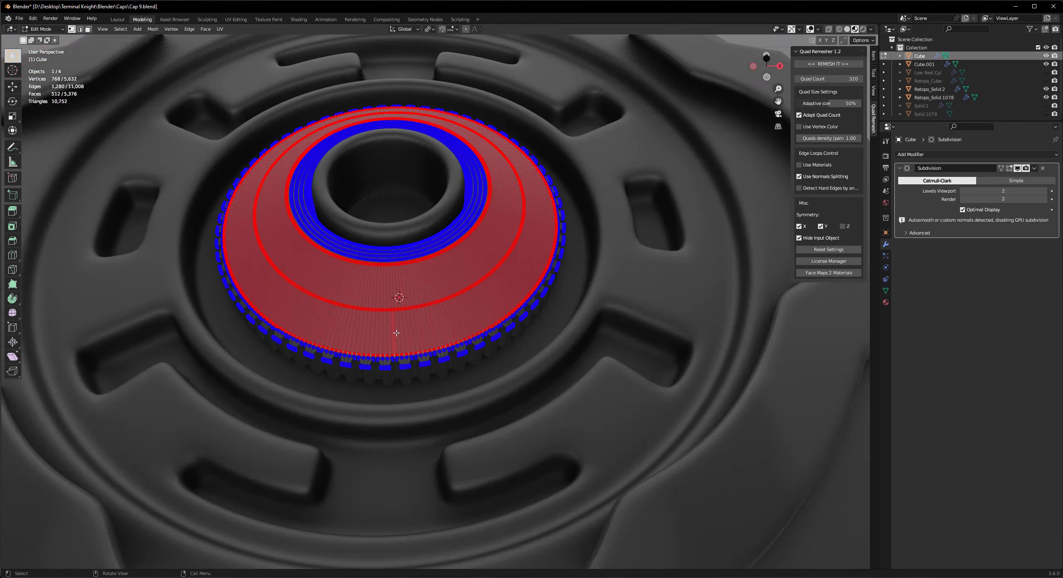
scroll(487, 272, "down", 2)
middle_click_drag(541, 296, 464, 348)
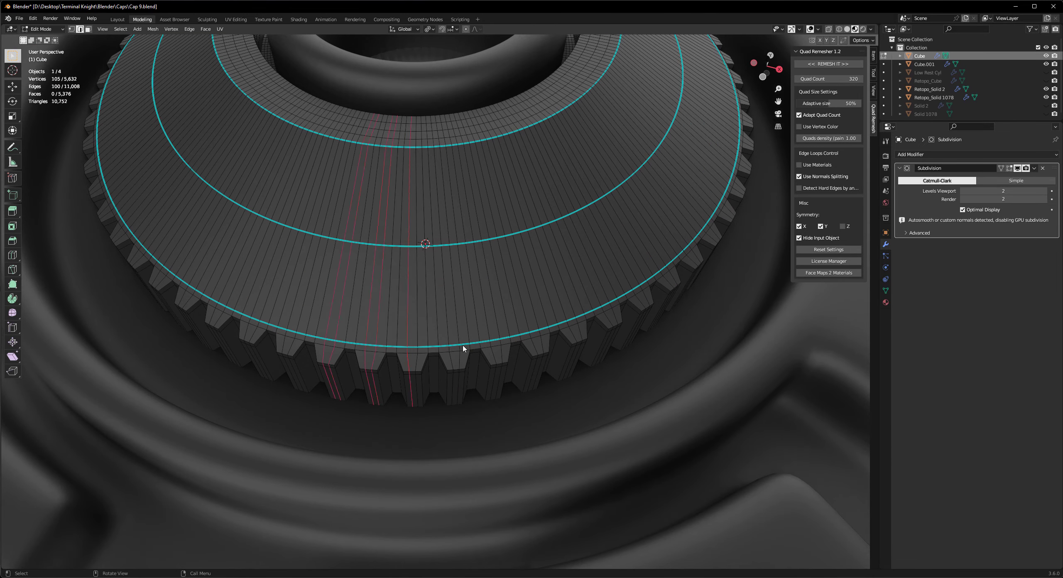
Select the gear ring's concentric edge loops, deselecting one stray radial edge
left_click(416, 314, "ctrl+alt")
middle_click_drag(416, 314, 414, 301)
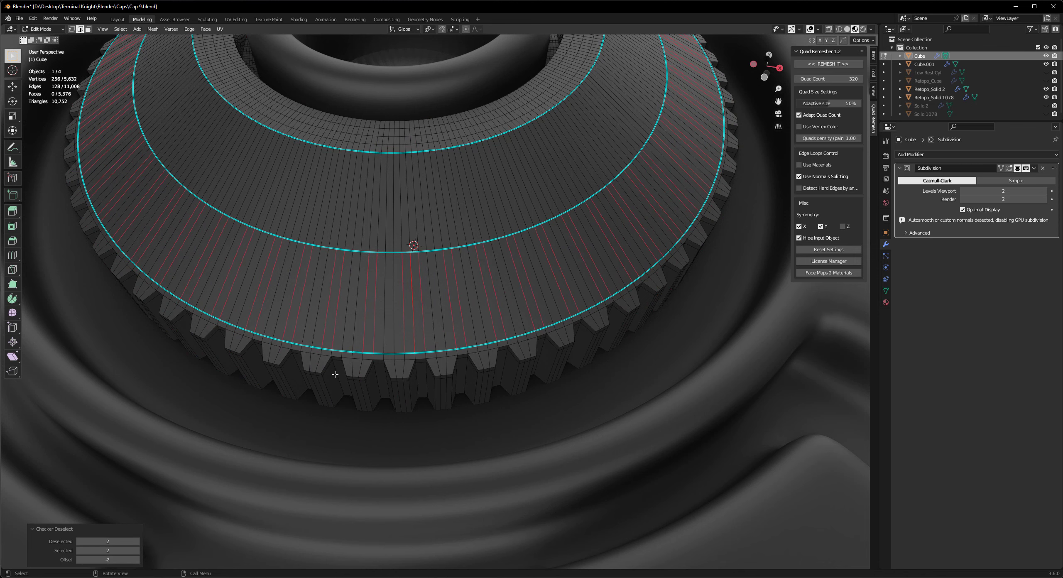
middle_click_drag(416, 415, 458, 358)
middle_click_drag(416, 538, 411, 501)
left_click_drag(104, 560, 115, 562)
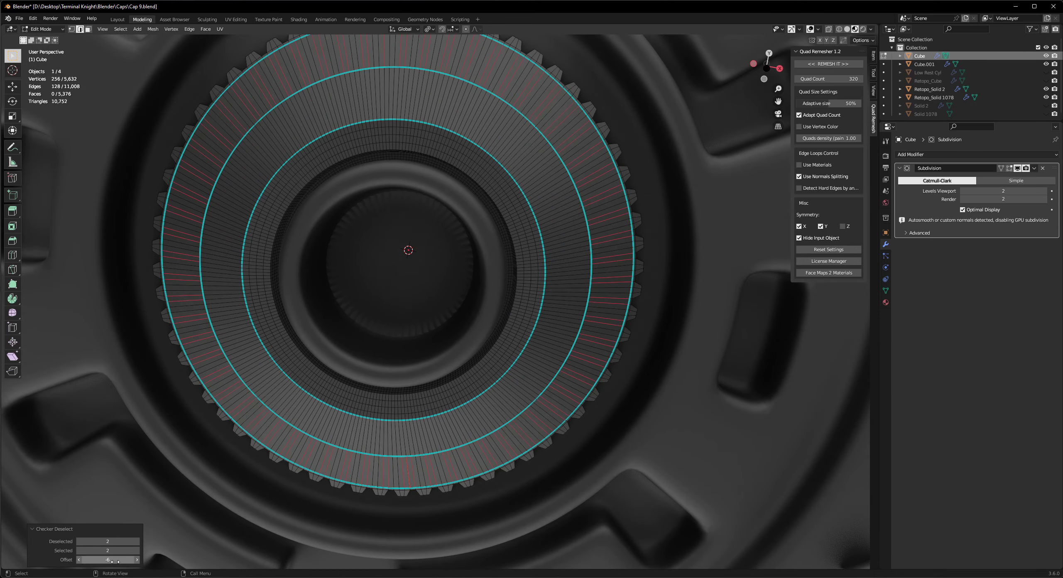
mouse_move(393, 465)
middle_mouse_down()
mouse_move(393, 500)
mouse_move(425, 435)
middle_mouse_up()
left_click(424, 435, "shift")
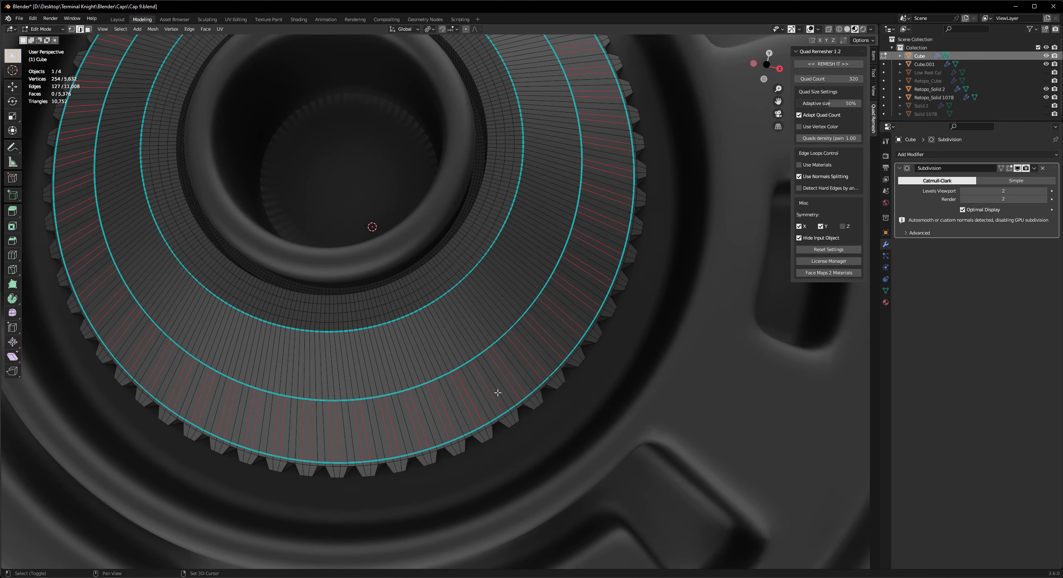
scroll(658, 347, "up", 2)
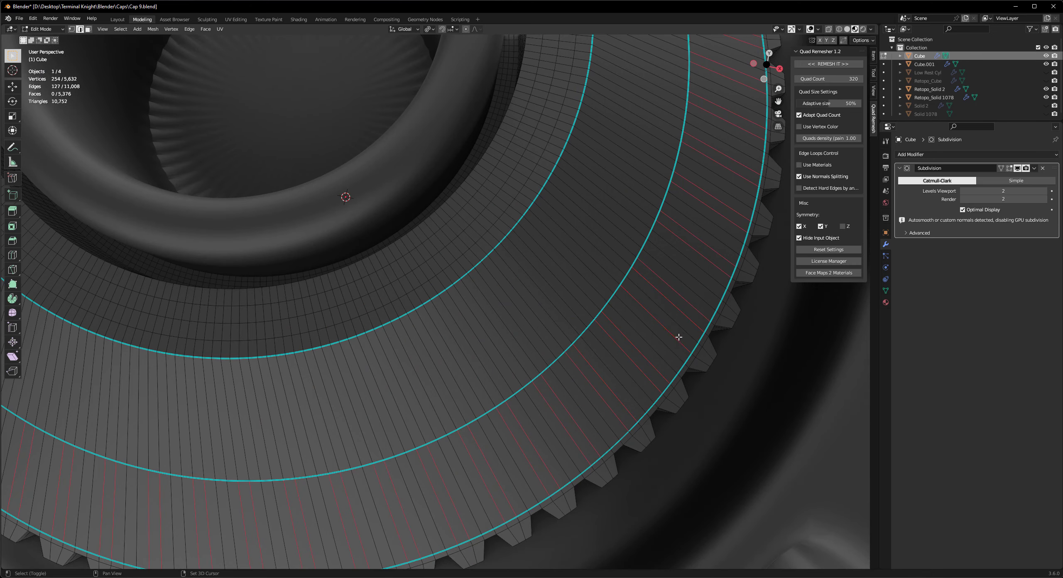
key("KP_7")
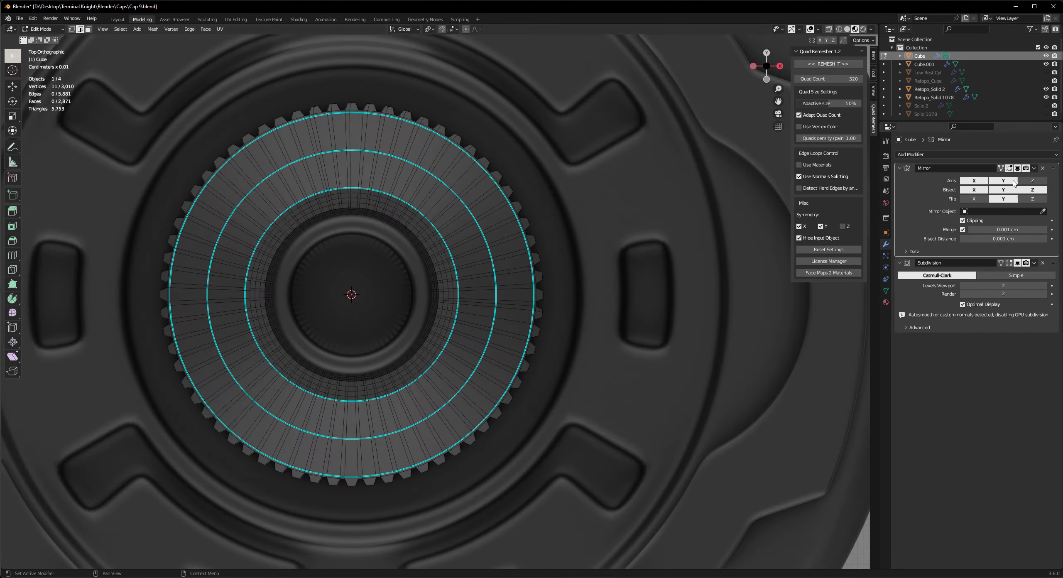
scroll(565, 352, "up", 2)
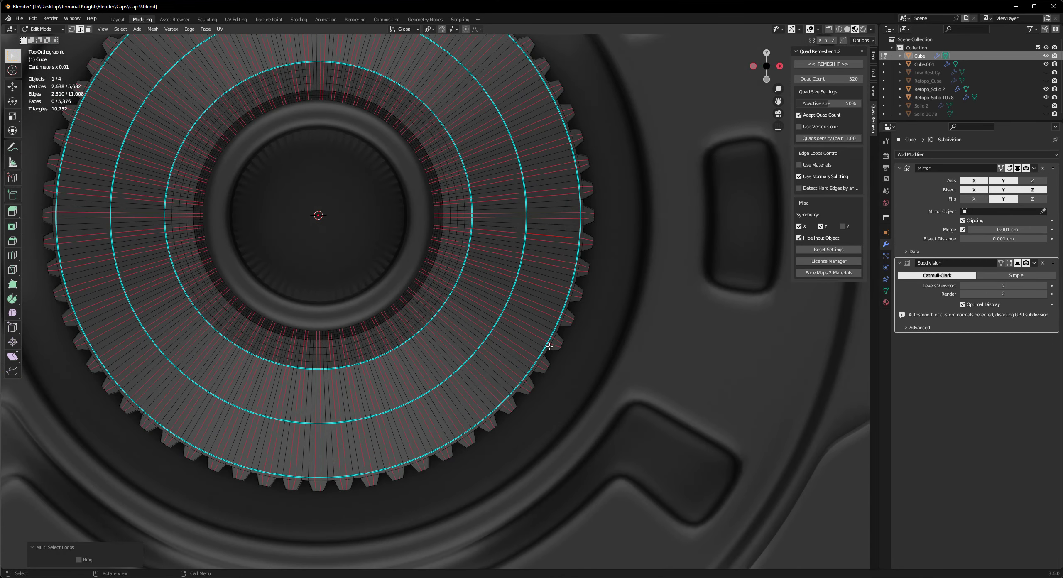
middle_click_drag(575, 351, 408, 376)
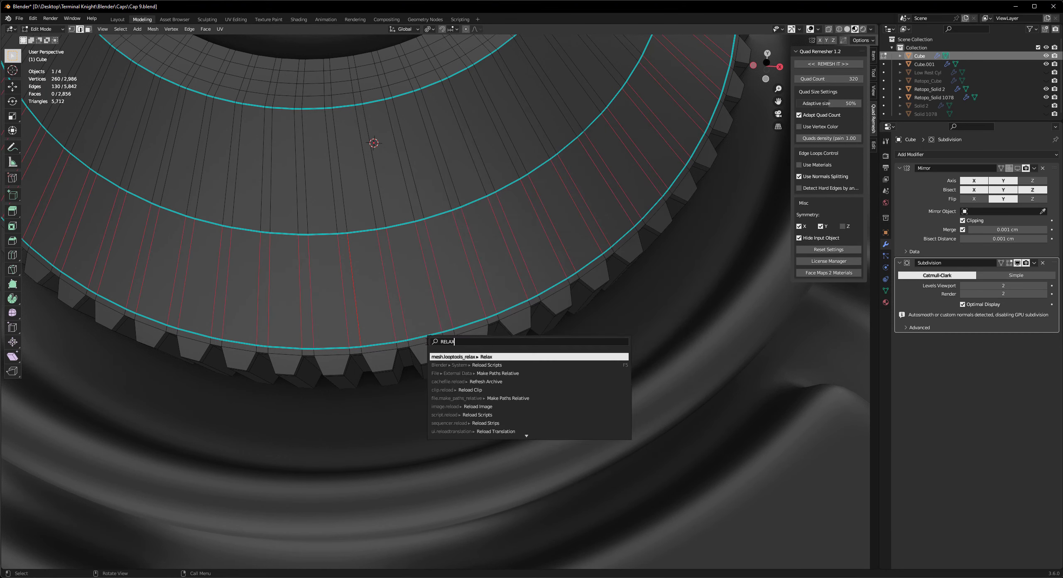
Apply Set Edge Flow to the selected loops and inspect the ring's inner wall in isolation
scroll(504, 368, "down", 3)
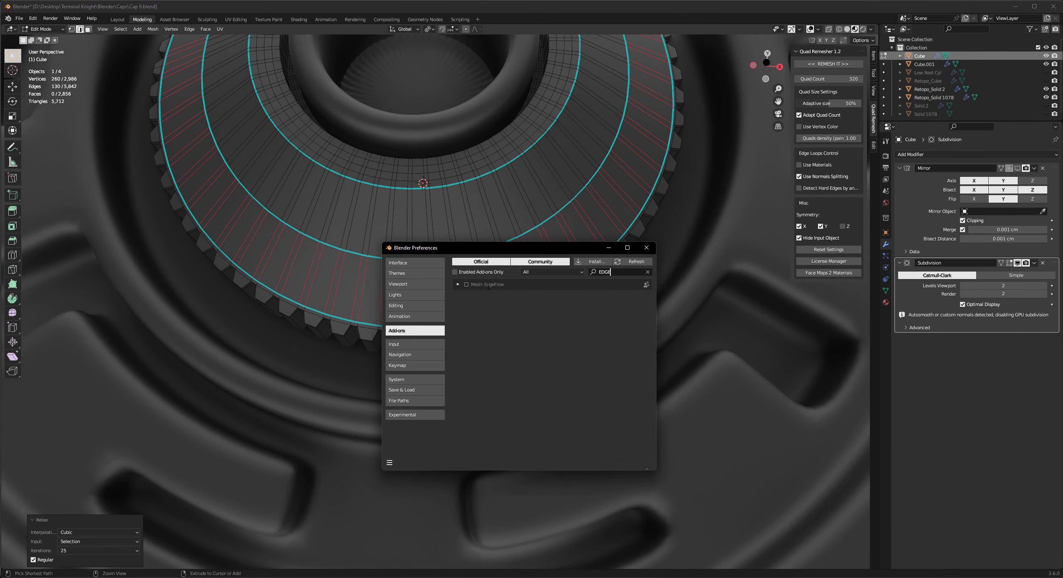
right_click(557, 531)
middle_click_drag(470, 303, 508, 370, "shift")
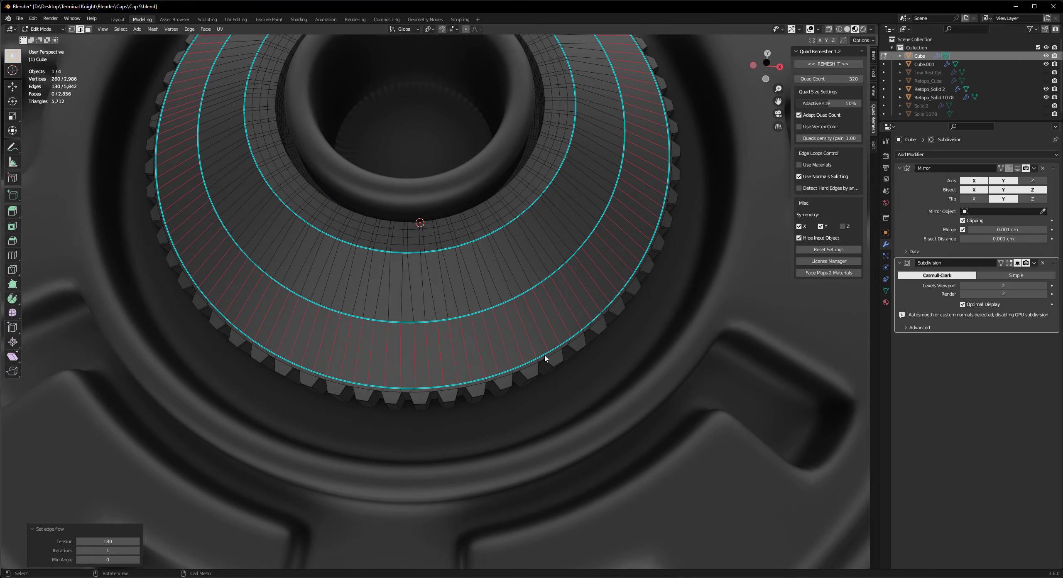
key("KP_Divide")
middle_click_drag(242, 218, 285, 465)
scroll(429, 225, "up", 3)
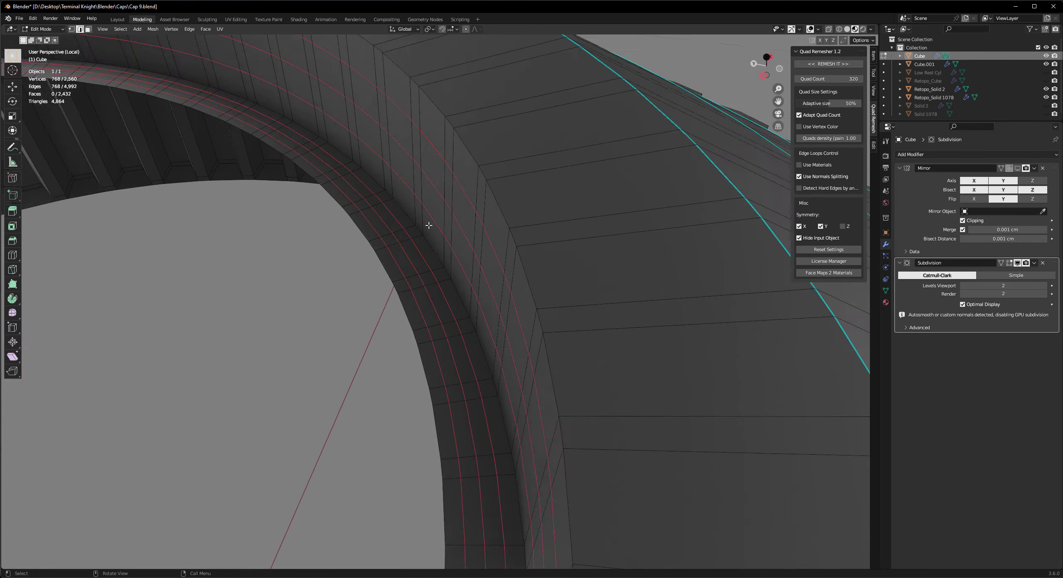
key("KP_Divide")
scroll(392, 309, "up", 2)
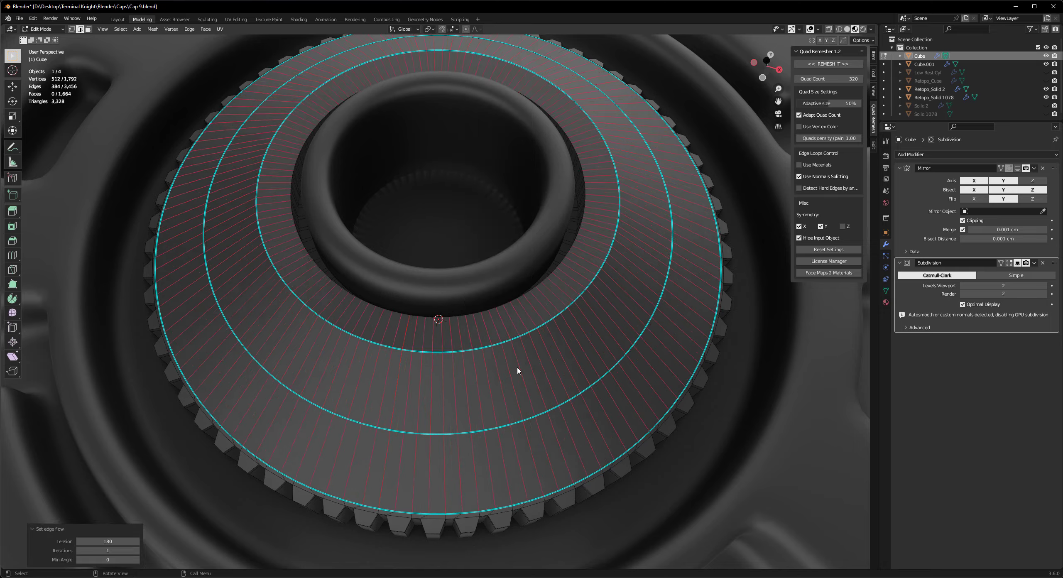
key("KP_Divide")
Add a loop cut near the ring's inner rim, then return to object mode with all parts shown
key("KP_7")
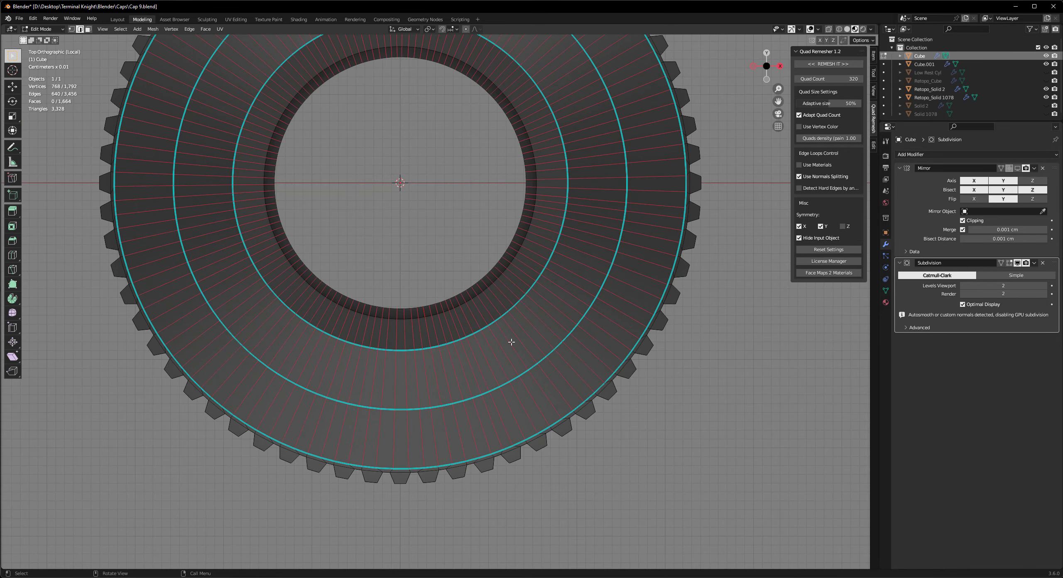
middle_click_drag(722, 184, 491, 289)
scroll(492, 289, "up", 3)
key("ctrl+r")
left_click(363, 252)
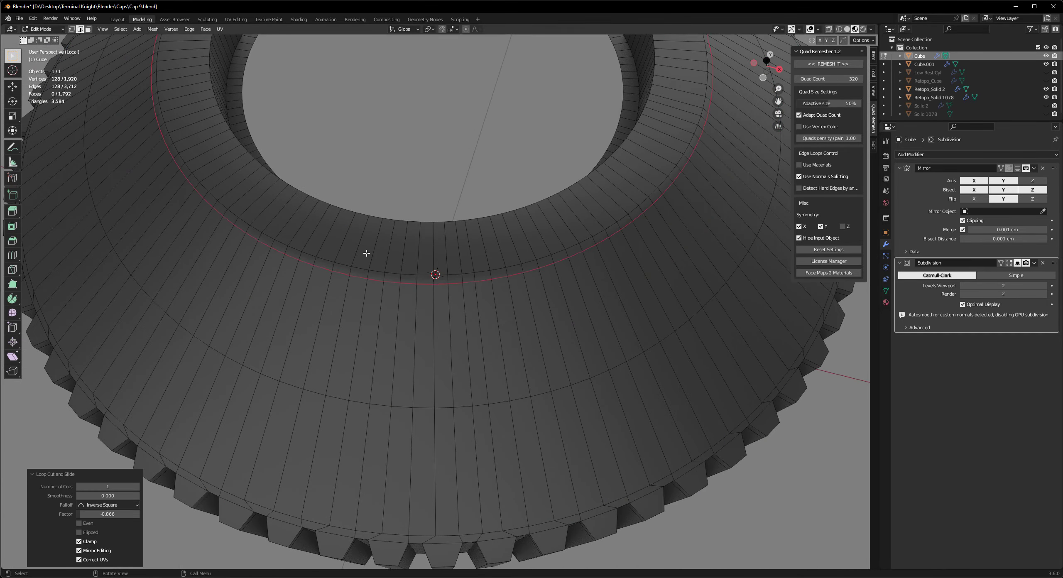
scroll(391, 373, "down", 3)
key("Tab")
key("KP_Divide")
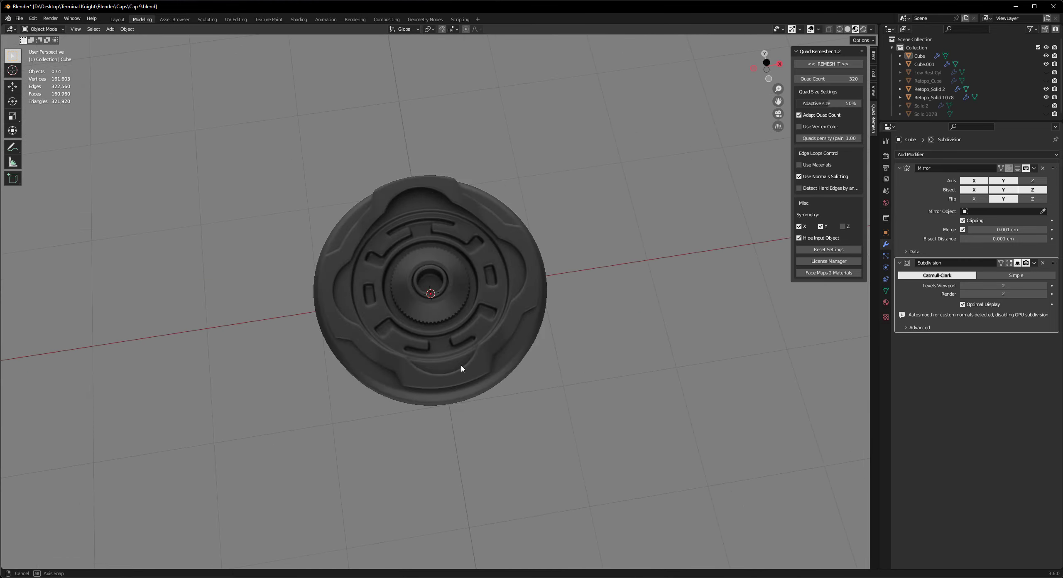
Offset the central tube's top rim faces along their normals with shrink/fatten
middle_click_drag(577, 327, 581, 398)
key("ctrl+z")
scroll(375, 325, "up", 5)
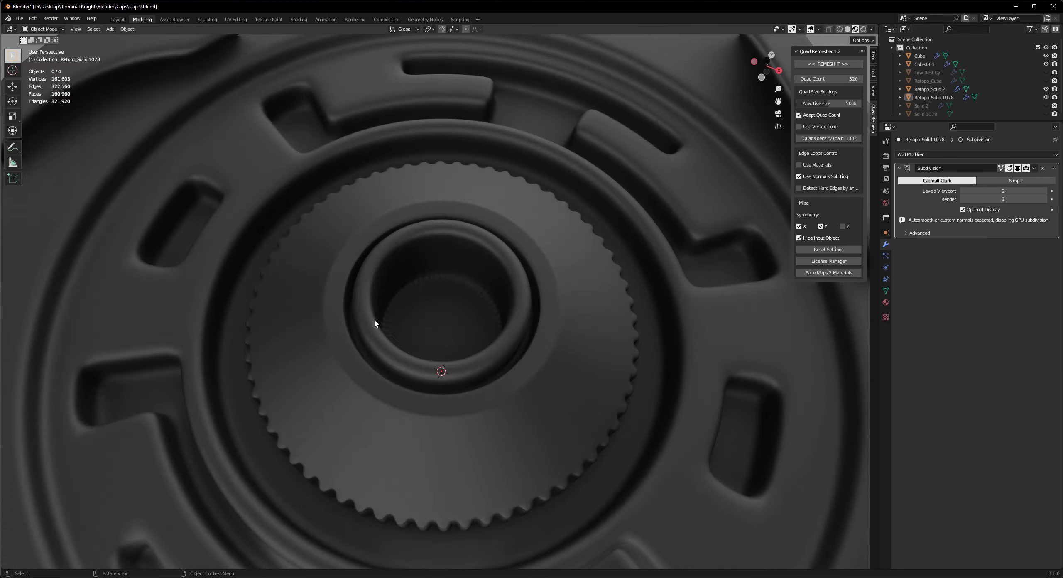
scroll(376, 401, "down", 5)
key("Tab")
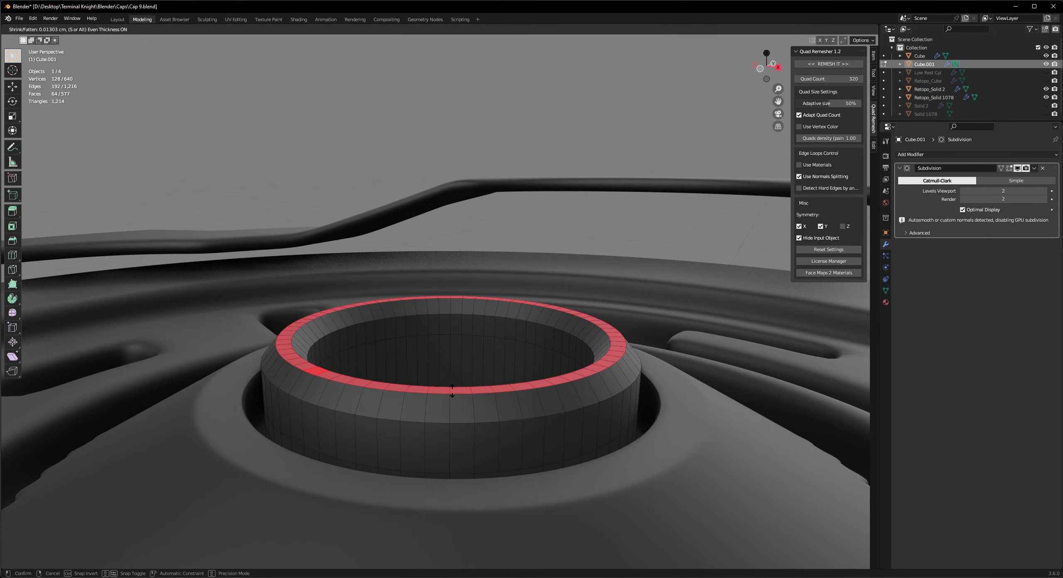
middle_click_drag(415, 373, 528, 414)
scroll(372, 344, "up", 5)
Deselect everything and save Cap 9.blend
mouse_move(373, 344)
middle_mouse_down()
mouse_move(403, 280)
mouse_move(439, 371)
mouse_move(478, 346)
mouse_move(478, 316)
middle_mouse_up()
key("alt+a")
scroll(478, 318, "down", 5)
key("ctrl+s")
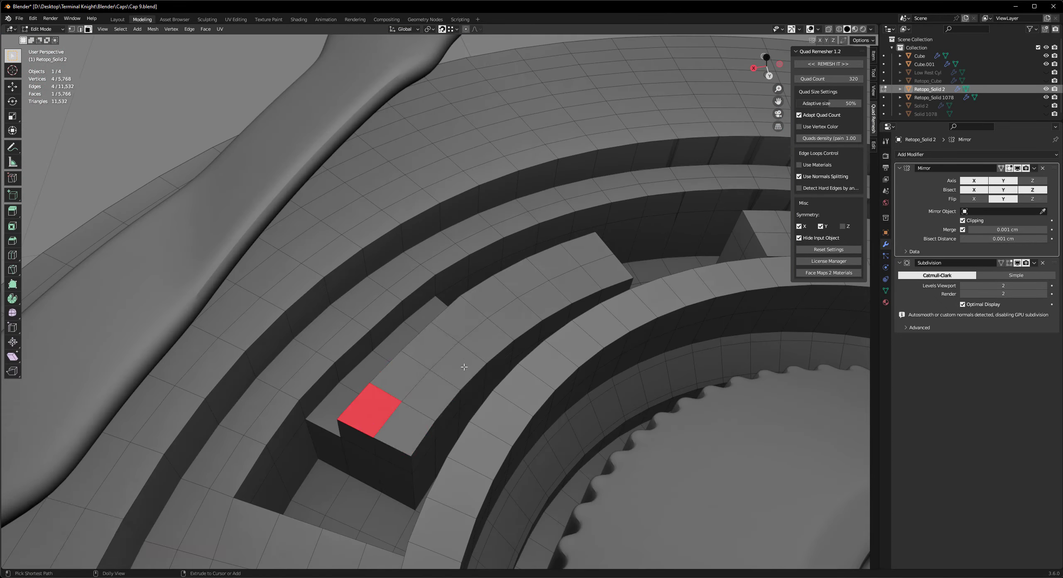
Cut and slide a new edge loop through the raised slot block faces
mouse_move(464, 367)
middle_mouse_down()
mouse_move(434, 361)
mouse_move(380, 309)
middle_mouse_up()
left_click(486, 368, "shift")
left_click_drag(356, 322, 358, 320)
key("ctrl+r")
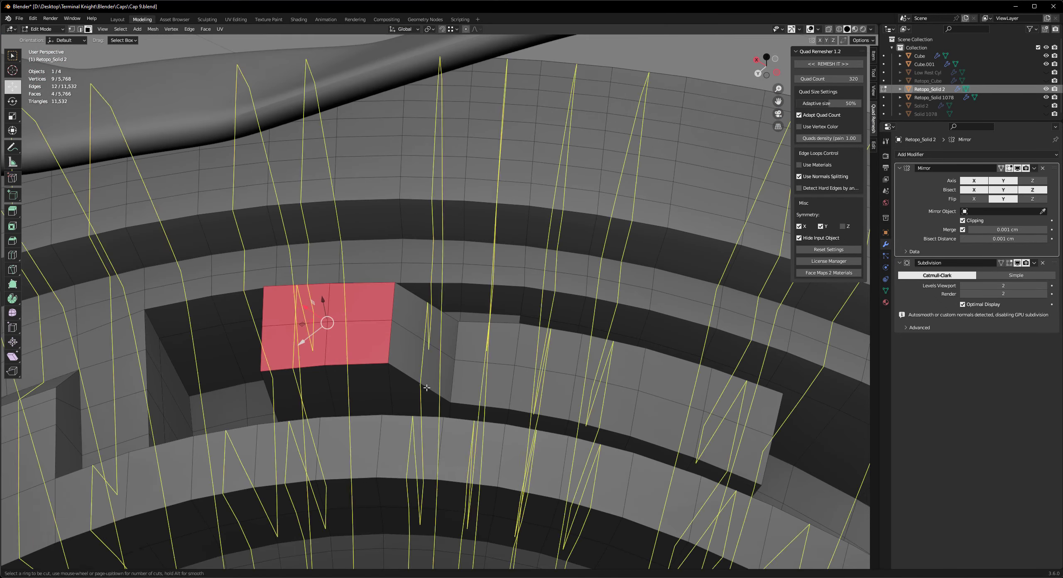
middle_click_drag(357, 321, 372, 349)
left_click(372, 349)
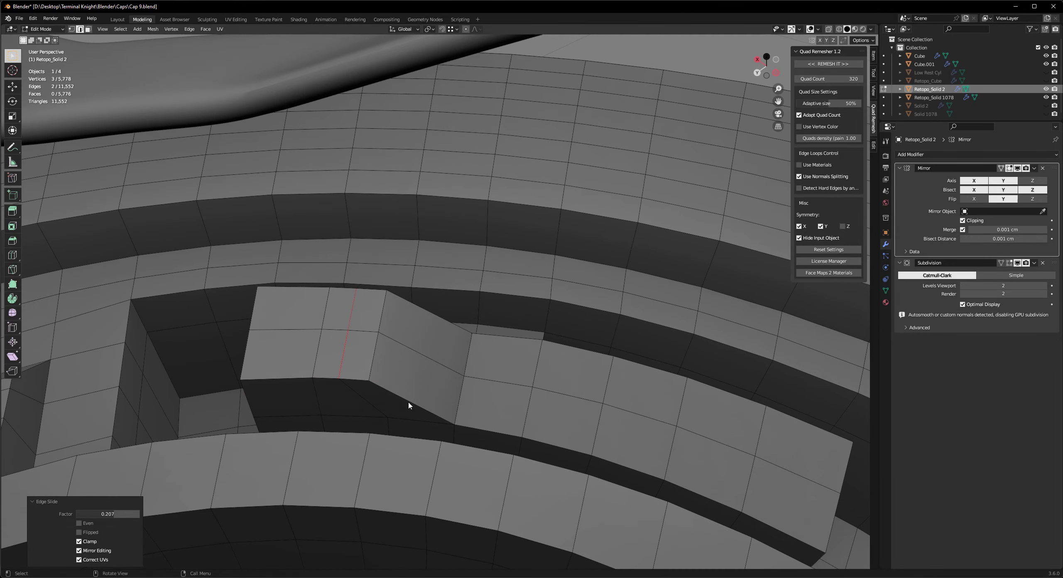
Isolate Retopo_Solid 2 in top view, frame it, and select its entire mesh
key("KP_Divide")
key("KP_7")
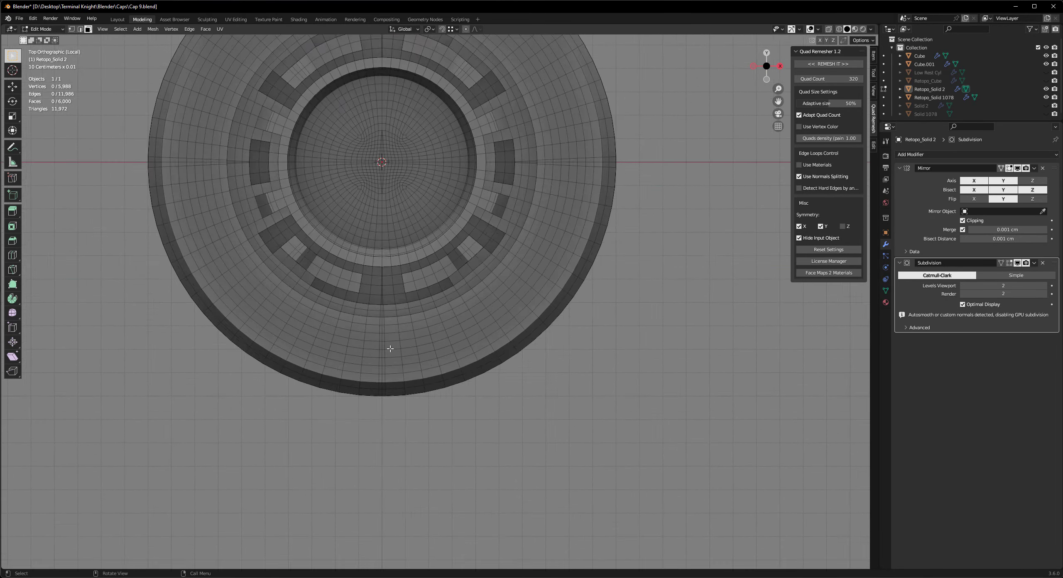
key("ctrl+z")
key("Home")
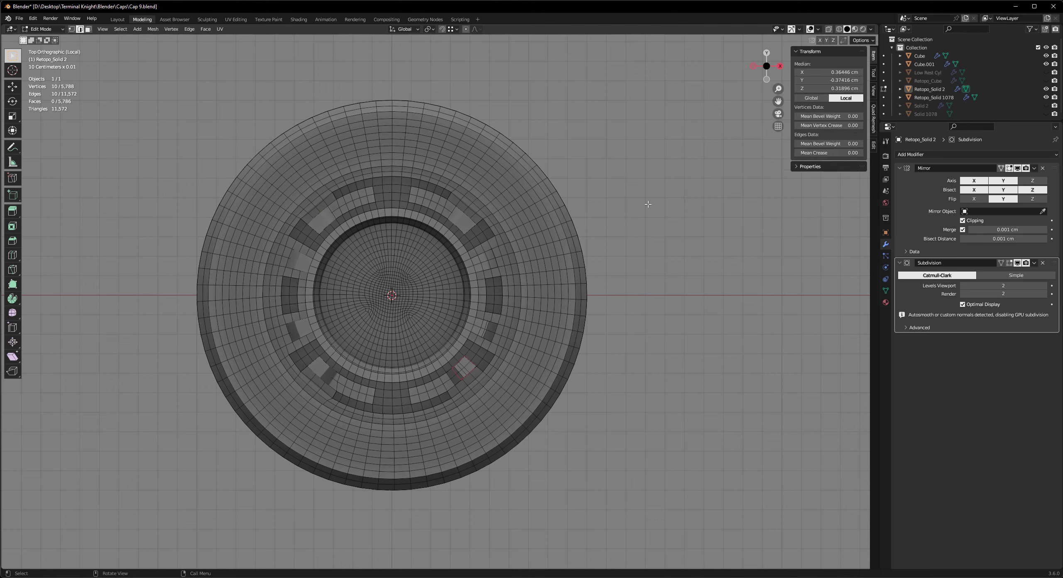
key("Tab")
key("Tab")
scroll(553, 302, "up", 2)
key("a")
Rotate the whole mesh, then undo back to the state with the edge loop
key("r")
left_click(702, 278)
scroll(698, 265, "down", 2)
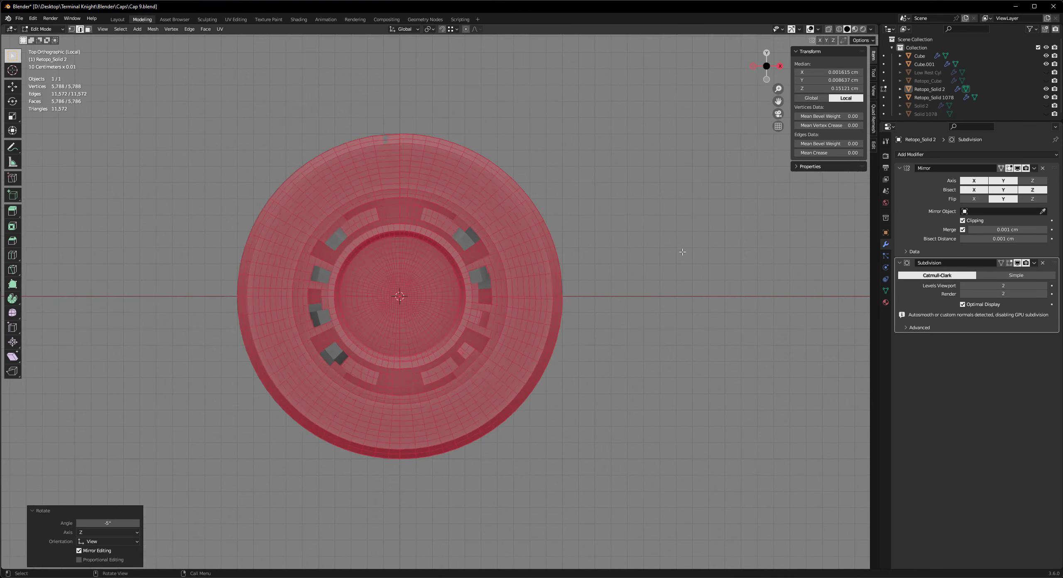
scroll(698, 266, "up", 5)
scroll(703, 282, "down", 3)
key("ctrl+z")
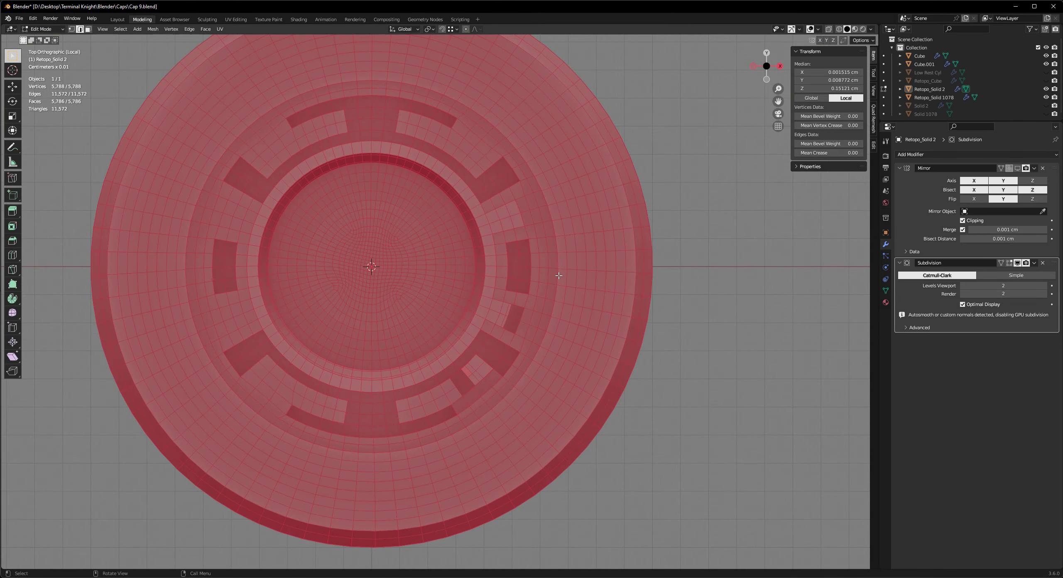
key("ctrl+z")
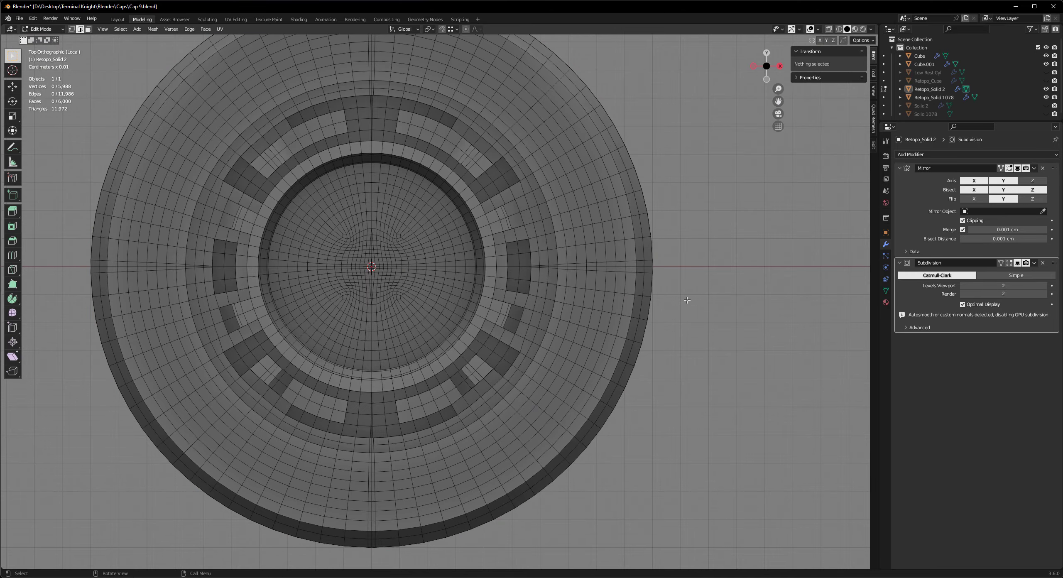
Retry rotating the whole mesh in top view, cancelling and ending with no change
scroll(685, 297, "down", 3)
scroll(686, 296, "up", 3)
middle_click_drag(686, 297, 615, 381)
key("KP_7")
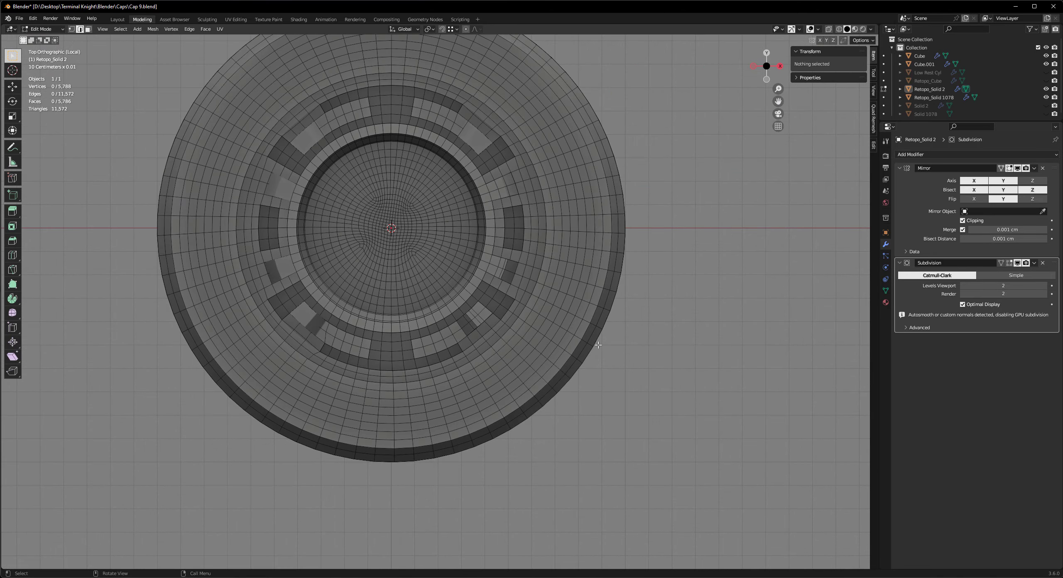
key("ctrl+shift+z")
key("r")
right_click(378, 367)
scroll(540, 353, "up", 2)
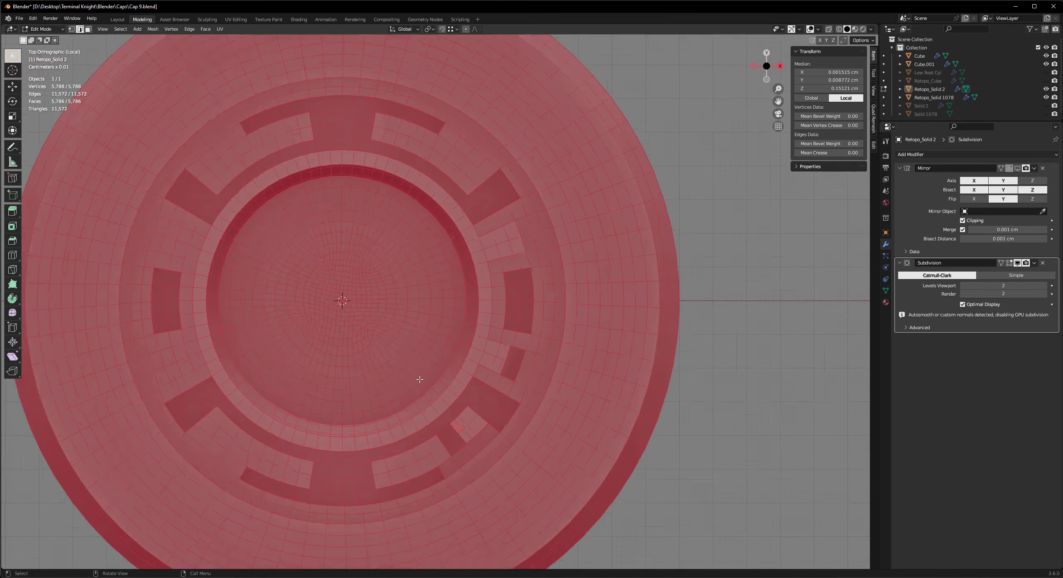
scroll(735, 333, "down", 2)
key("r")
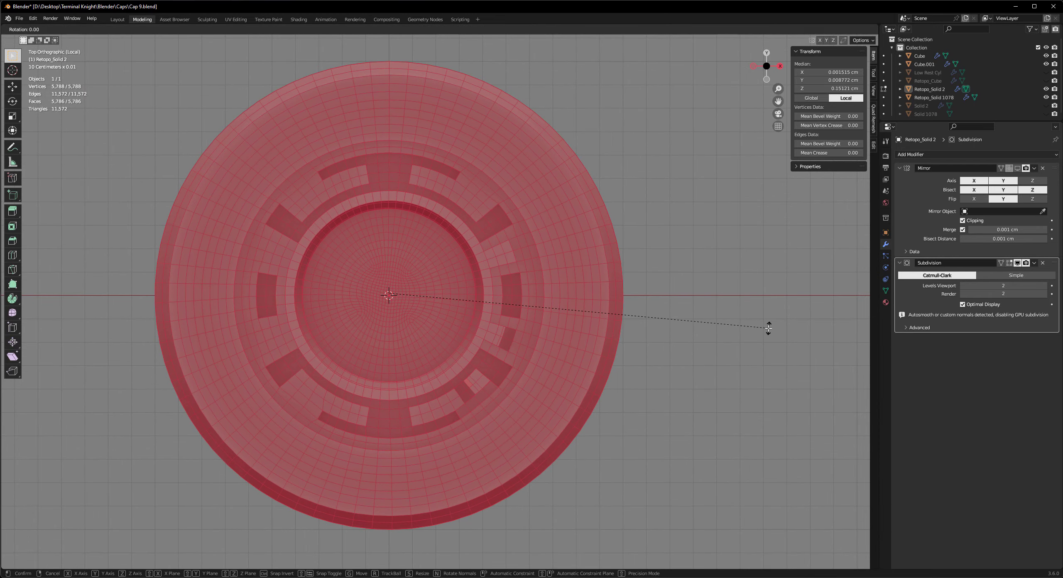
left_click(768, 328)
Step back to the edge-loop selection, deselect all, and view the cap in perspective
key("ctrl+z")
scroll(688, 315, "up", 3)
middle_click_drag(594, 224, 630, 202, "shift")
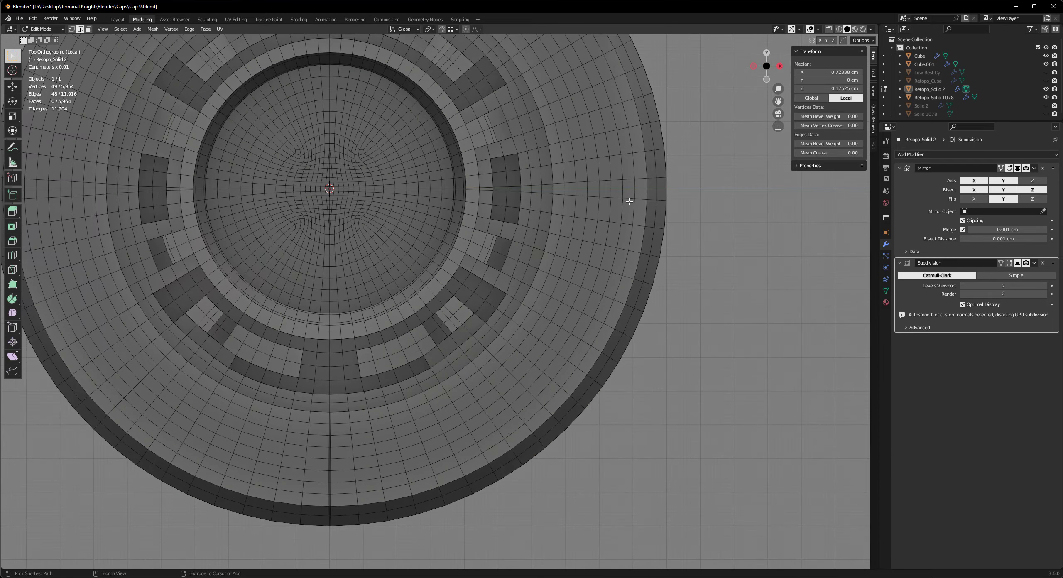
key("alt+a")
middle_click_drag(368, 438, 443, 324, "shift")
scroll(636, 351, "down", 3)
Return to object mode with all cap parts shown and save the file
key("Tab")
middle_click_drag(636, 352, 506, 415)
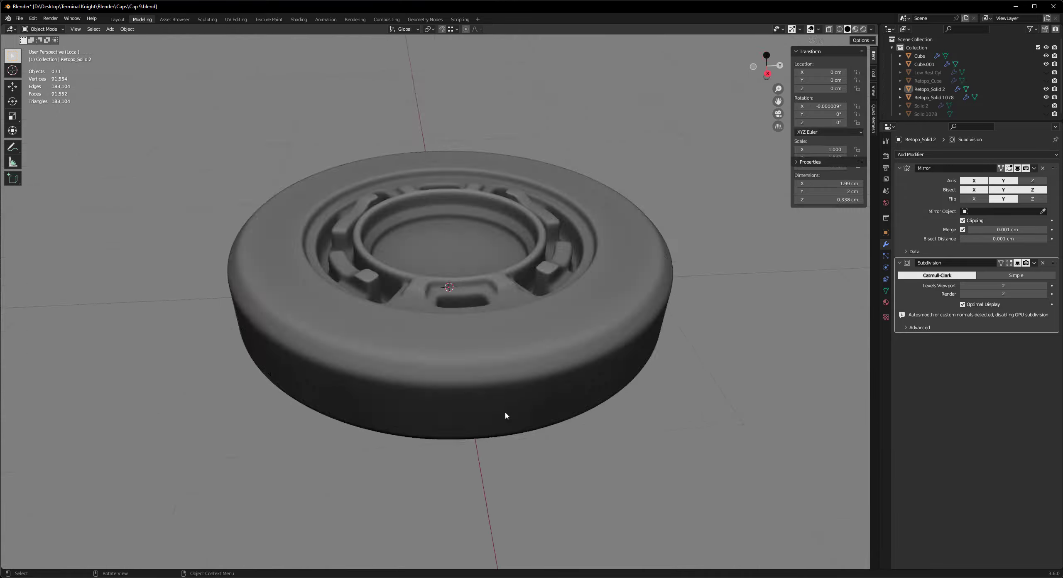
key("KP_Divide")
key("ctrl+s")
middle_click_drag(632, 347, 567, 318)
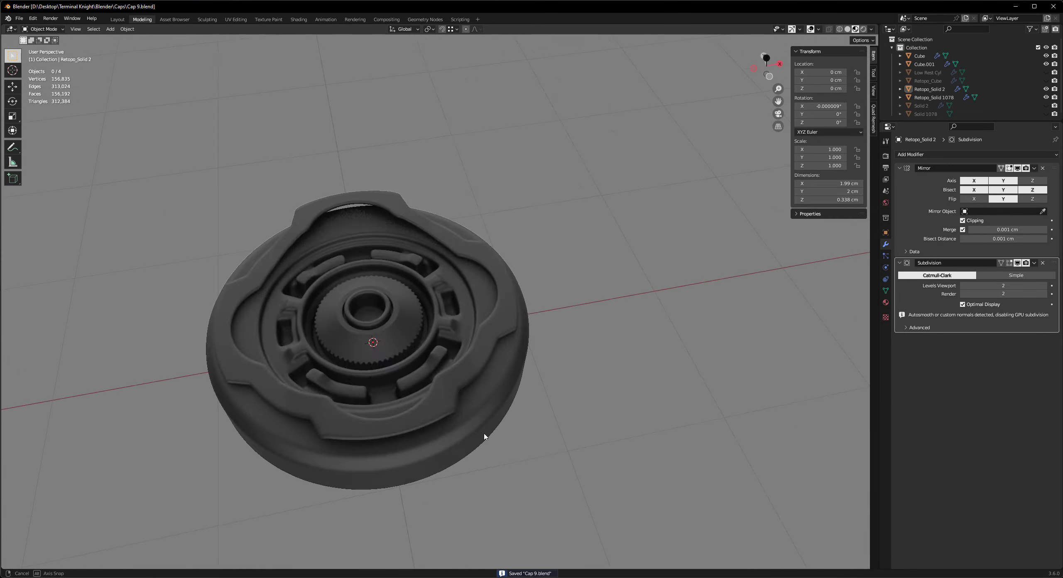
Select the outer ring Retopo_Solid 1078, pick a face in edit mode, then leave edit mode
left_click(485, 436)
key("Tab")
middle_click_drag(484, 436, 320, 403)
key("alt+a")
left_click(356, 474)
middle_click_drag(356, 474, 458, 358)
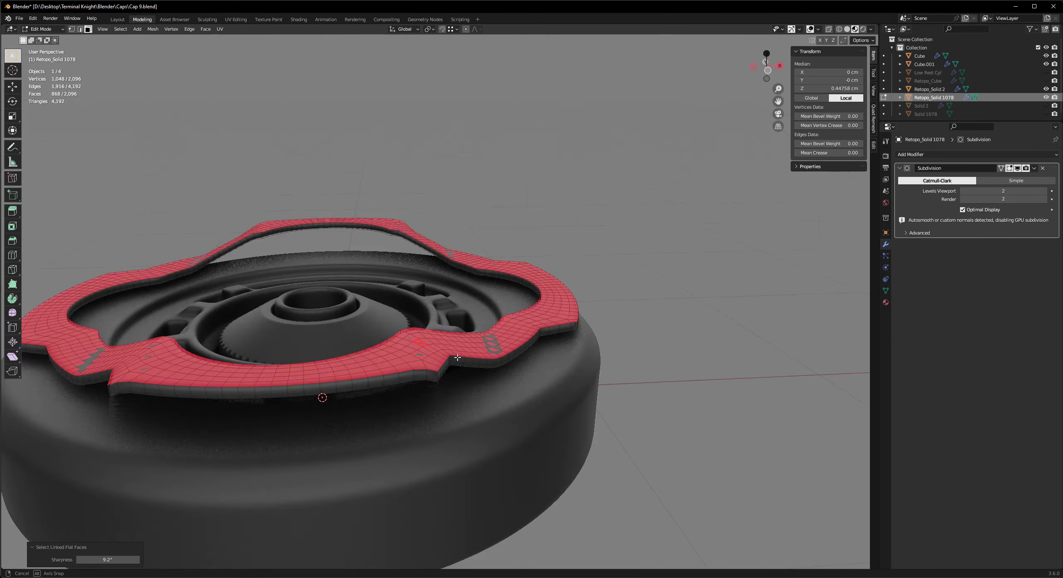
scroll(458, 357, "down", 5)
key("Tab")
Select the outer shell Retopo_Solid 2 from a top-down view and enter Edit Mode
key("KP_1")
middle_click_drag(429, 405, 304, 397)
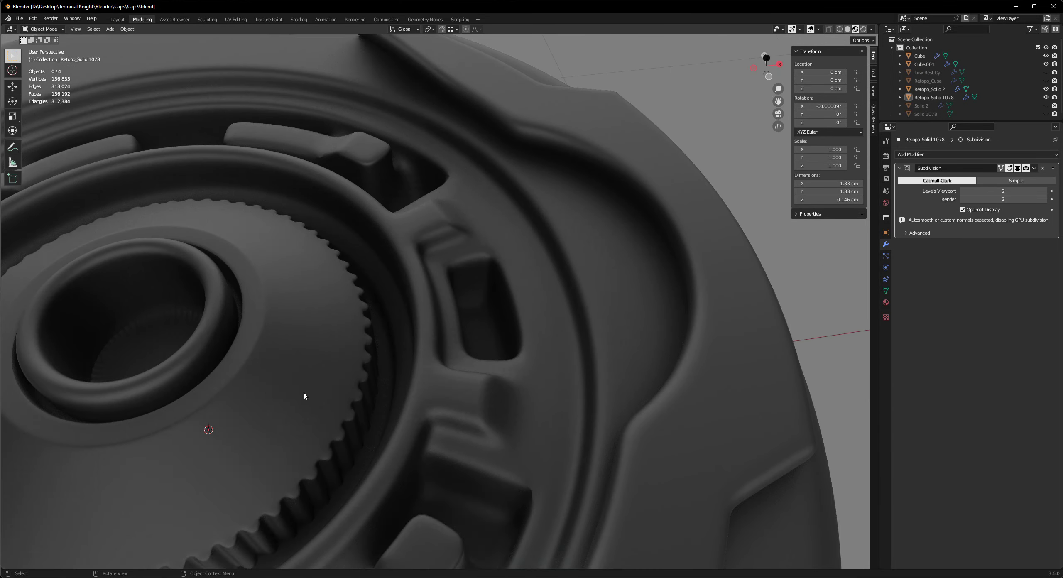
scroll(491, 439, "down", 5)
middle_click_drag(467, 365, 527, 400)
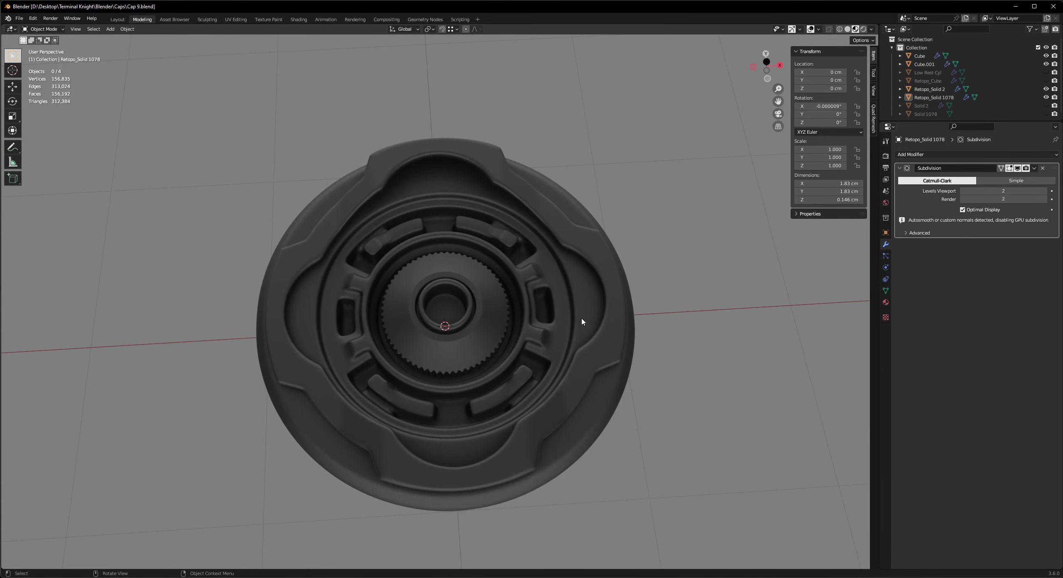
scroll(582, 322, "up", 8)
left_click(462, 375)
mouse_move(486, 356)
middle_mouse_down()
mouse_move(439, 406)
mouse_move(489, 360)
middle_mouse_up()
key("Tab")
middle_click_drag(387, 289, 368, 344)
Lower the inner ring faces about 0.049 cm along Z and return to object mode
scroll(368, 344, "up", 4)
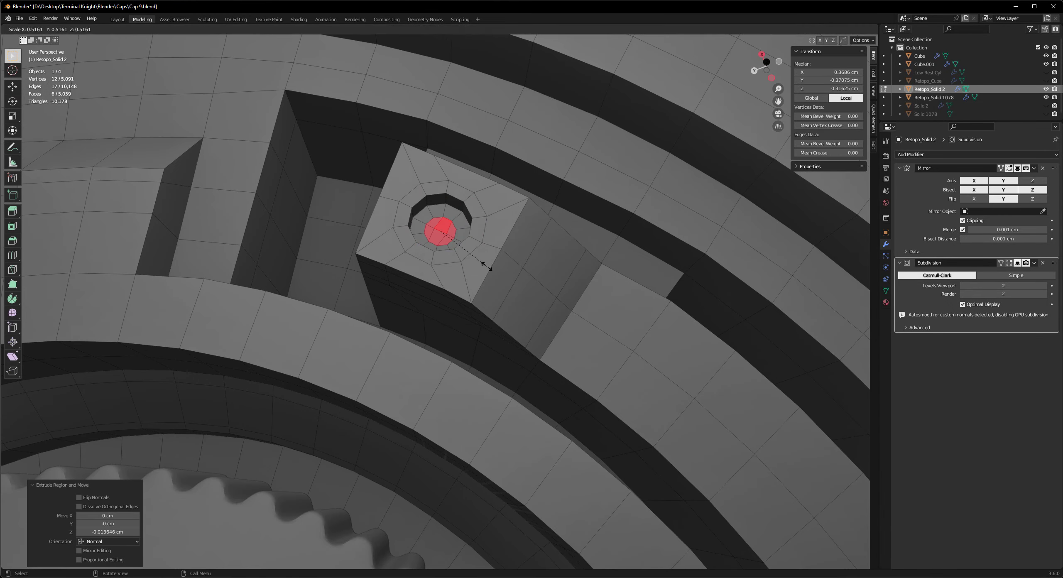
scroll(457, 353, "up", 3)
scroll(478, 364, "down", 6)
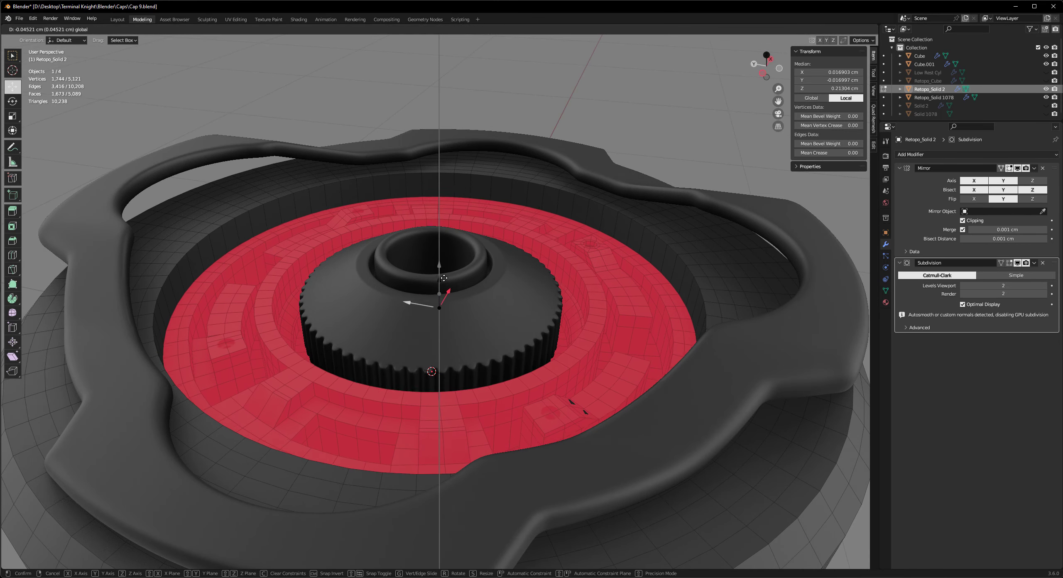
left_click(444, 279)
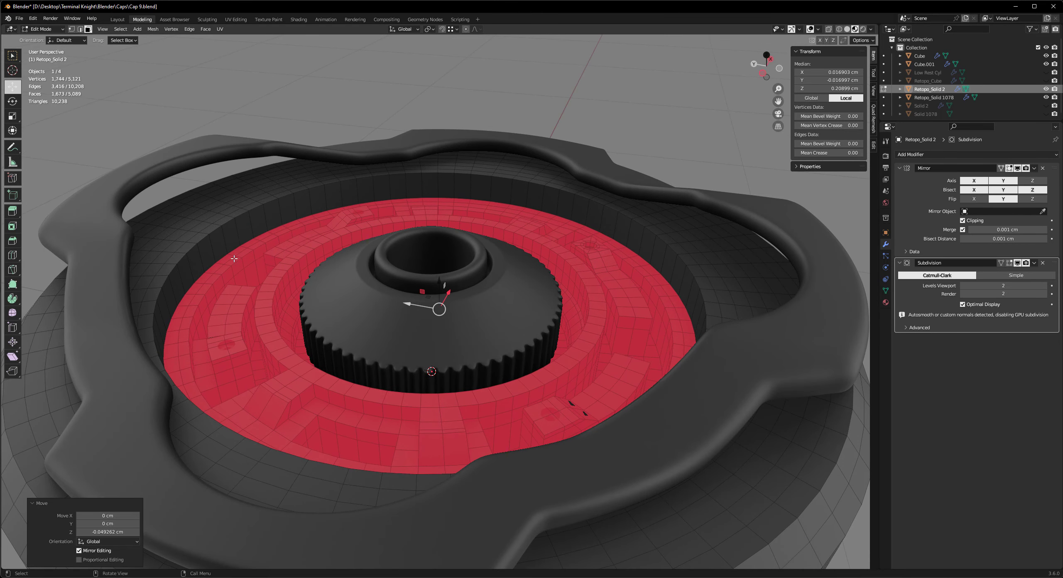
key("Tab")
scroll(430, 272, "down", 8)
middle_click_drag(431, 273, 465, 321)
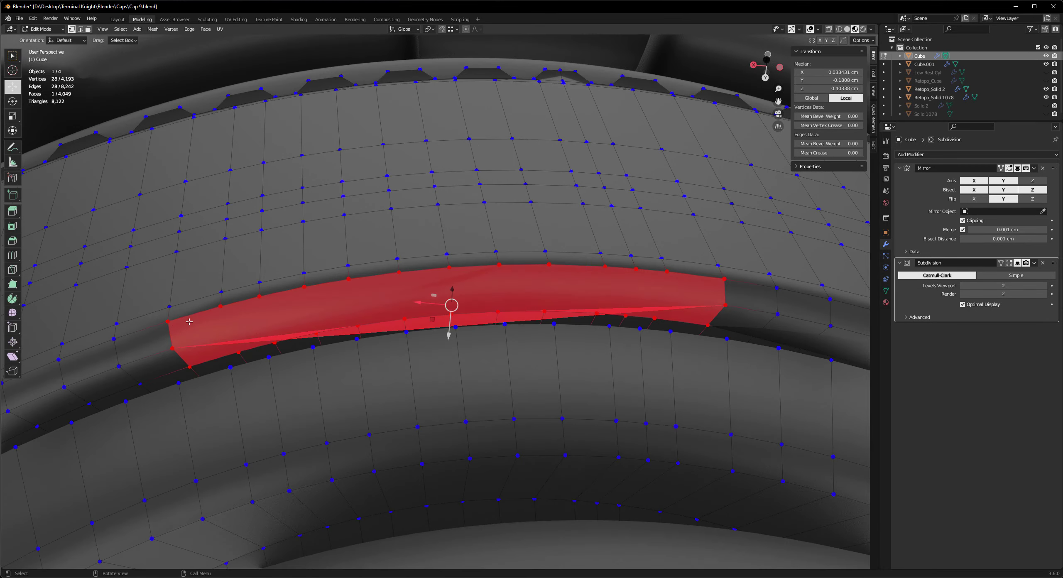
Rebuild the Cube's selected face strip as a clean grid with Delete & Grid Fill
key("x")
left_click(280, 332)
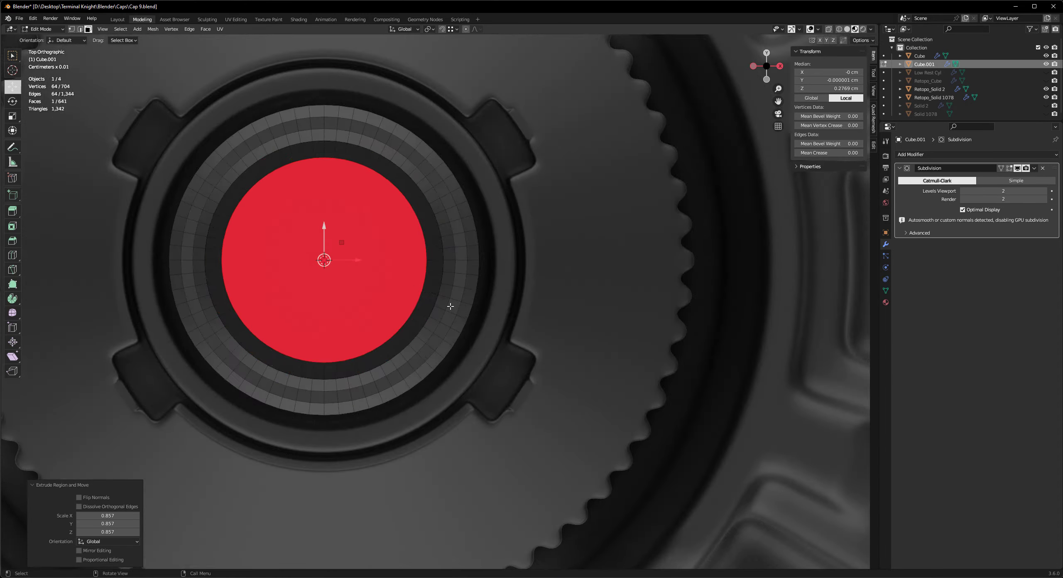
middle_click_drag(451, 306, 587, 306)
key("x")
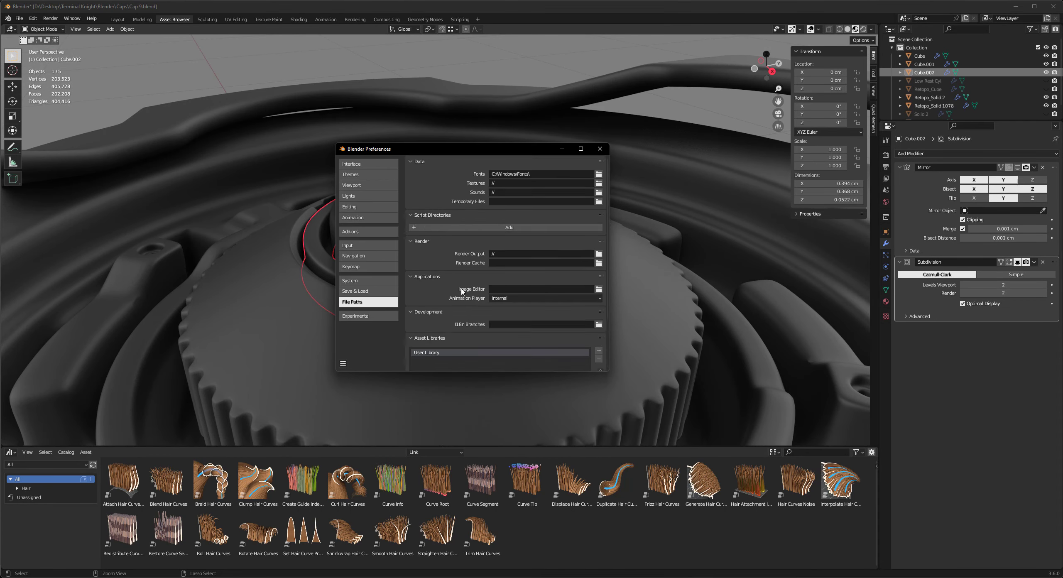
Register D:\Desktop\DESIGN\Materials as an asset library and save the file as Cap 9.blend
key("Return")
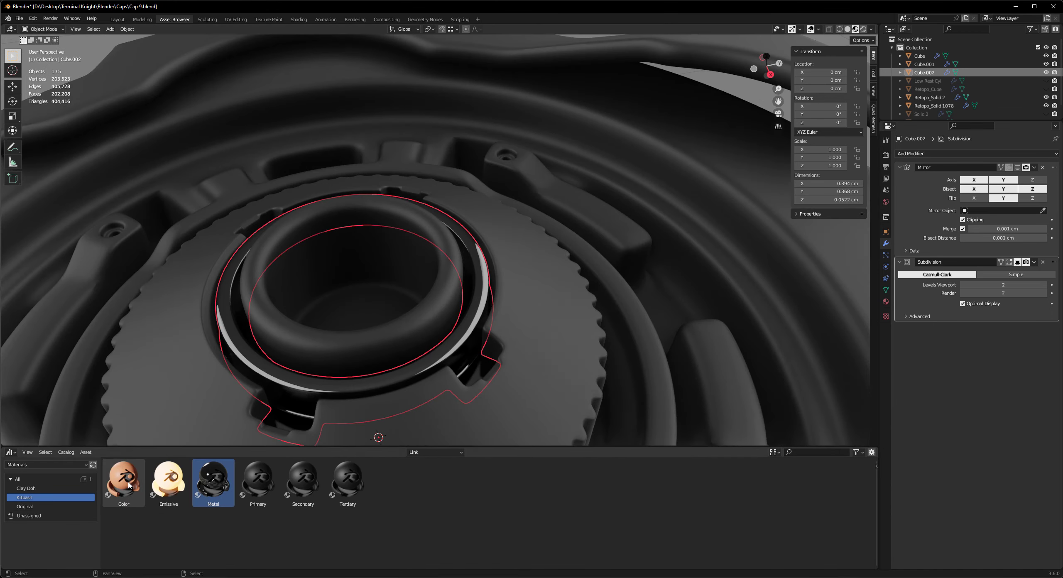
middle_click_drag(488, 275, 462, 333)
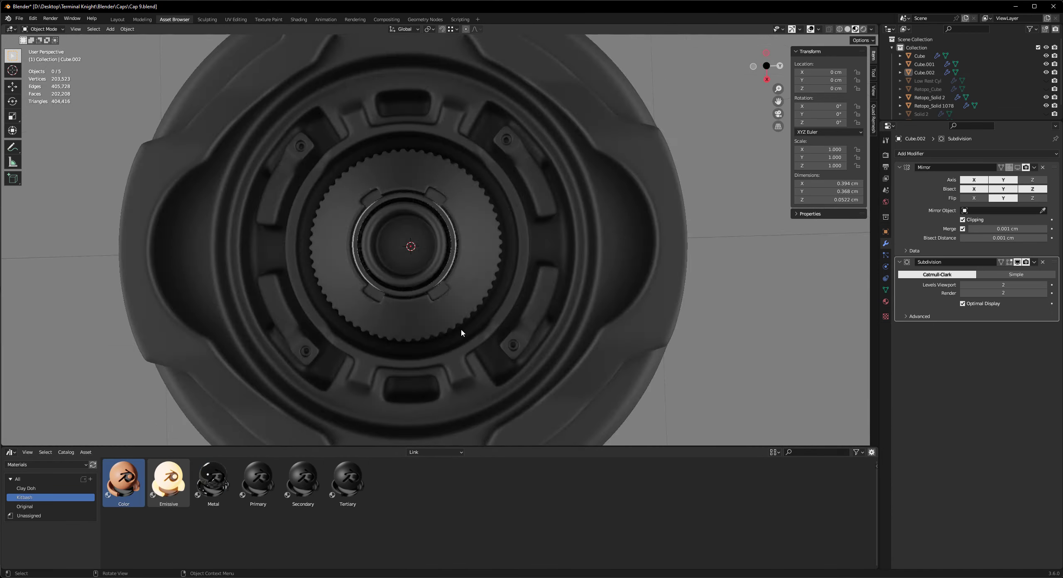
scroll(503, 351, "down", 4)
key("alt+a")
key("ctrl+s")
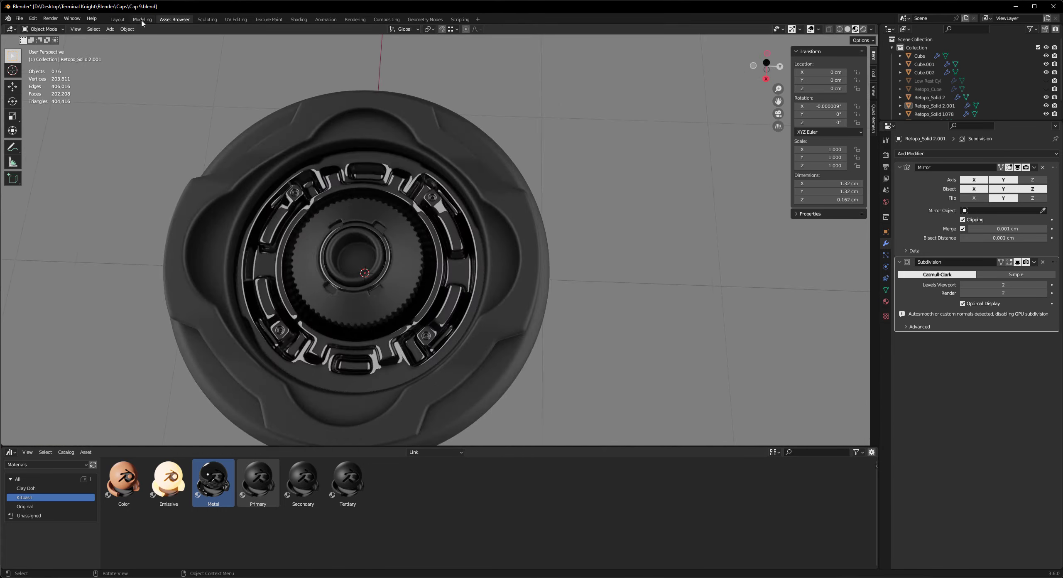
left_click(142, 20)
In the inner ring part's mesh, add and slide a supporting edge loop
scroll(366, 290, "up", 4)
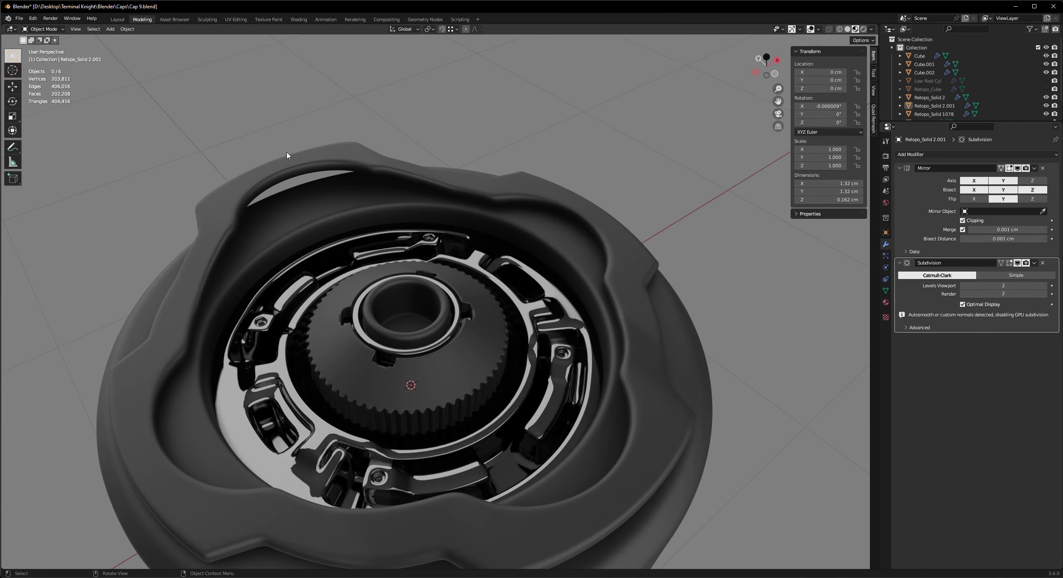
left_click(458, 253)
key("Tab")
scroll(458, 252, "up", 5)
key("ctrl+r")
left_click(379, 319)
mouse_move(458, 253)
middle_mouse_down()
mouse_move(378, 318)
mouse_move(447, 367)
middle_mouse_up()
left_click(435, 302)
Fill the screw hole, then extrude and scale it inward into a recessed screw detail
scroll(439, 339, "down", 8)
scroll(391, 296, "up", 10)
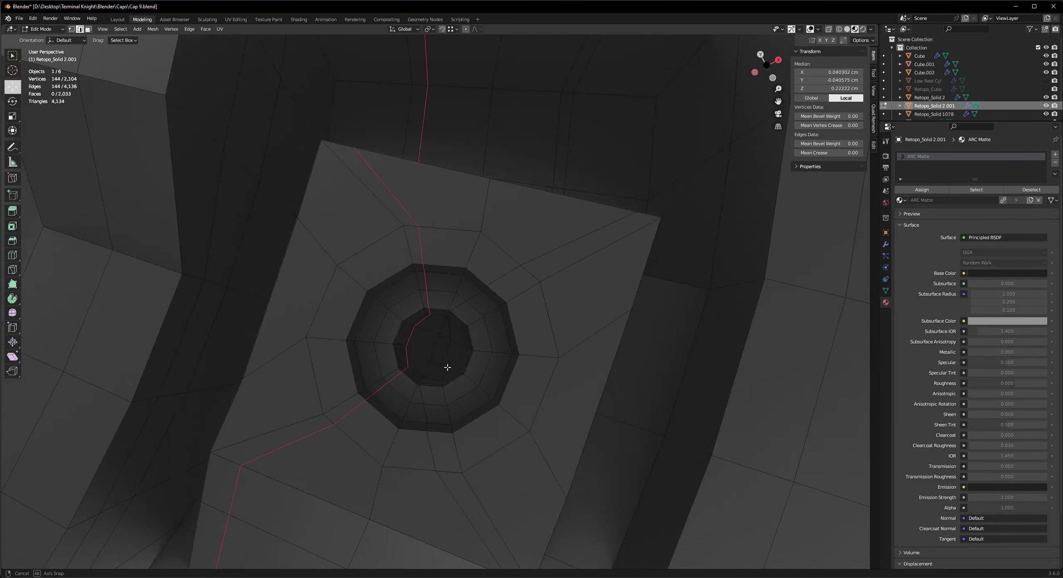
key("f")
middle_click_drag(517, 355, 463, 308)
scroll(501, 334, "up", 5)
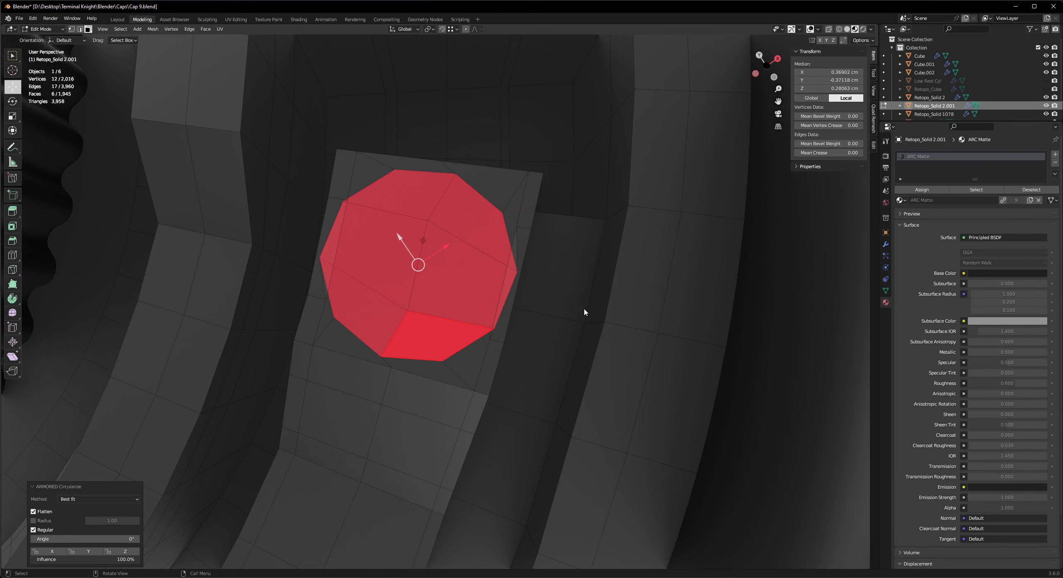
middle_click_drag(585, 312, 515, 324)
key("e")
key("s")
left_click(515, 324)
key("e")
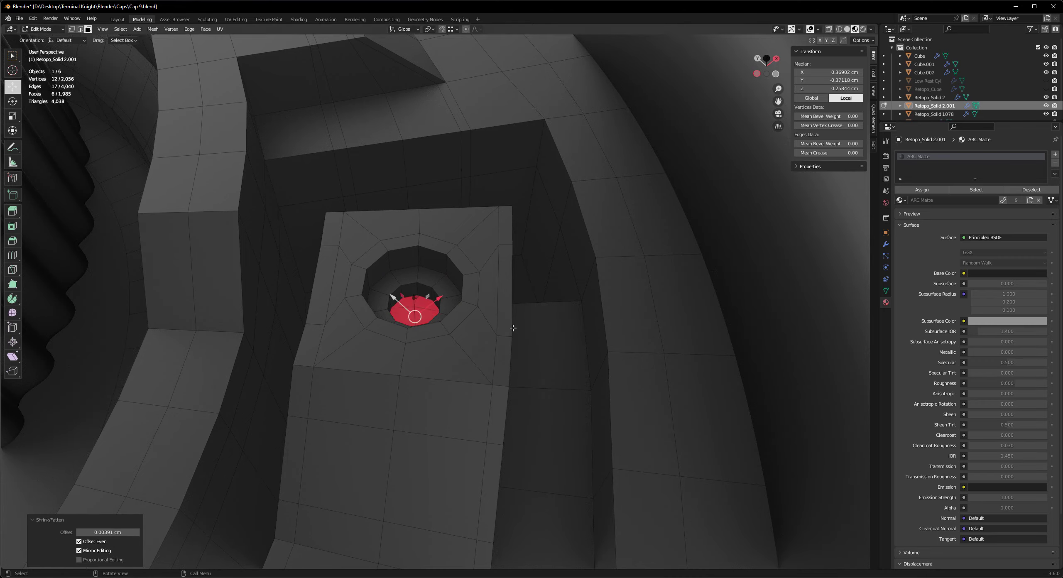
key("Tab")
In top orthographic view, box-select faces on the gear ring and inspect from several angles
scroll(527, 362, "down", 10)
middle_click_drag(526, 361, 425, 302)
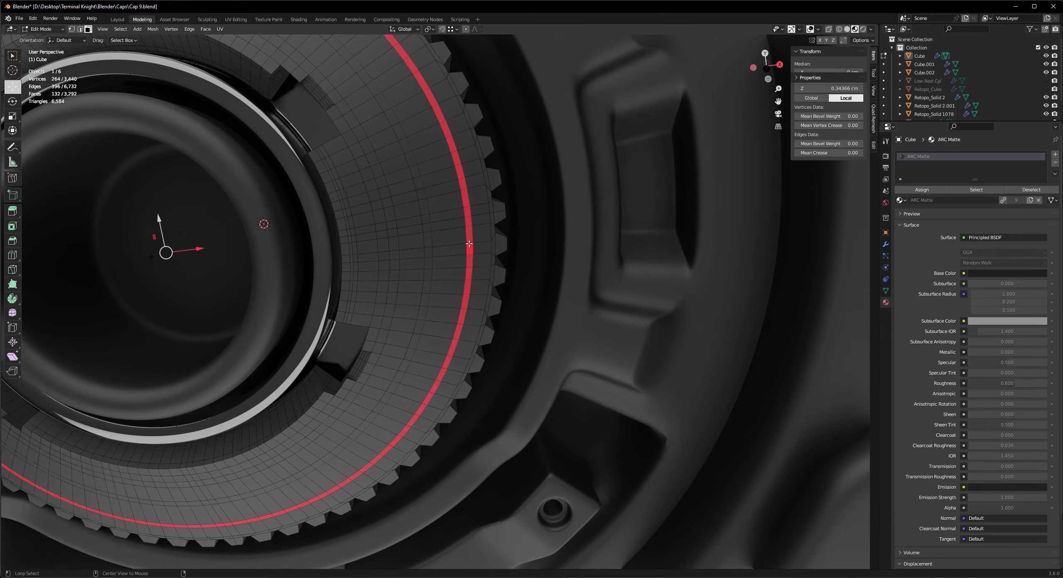
key("KP_7")
left_click_drag(467, 245, 415, 260)
middle_click_drag(450, 291, 328, 275)
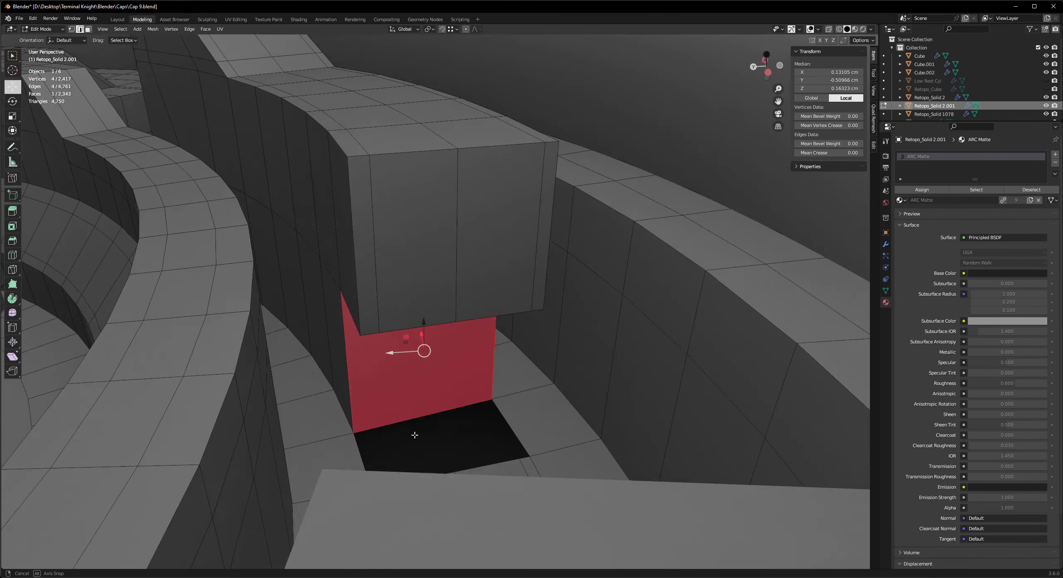
middle_click_drag(415, 434, 477, 418)
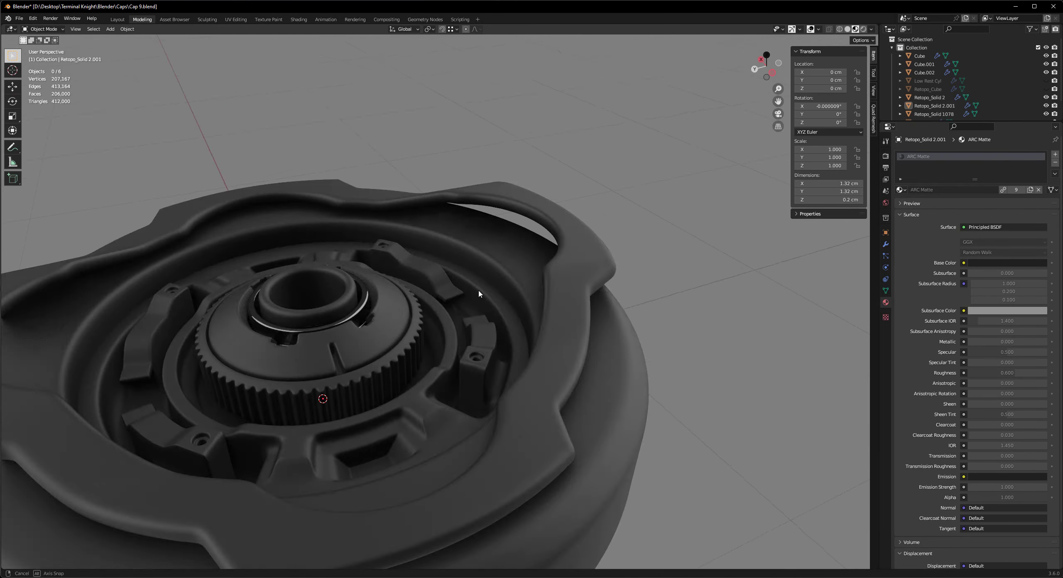
Enter edit mode on the frame part and frame the selected rim face close up
middle_click_drag(479, 293, 522, 296)
scroll(522, 296, "up", 5)
key("Home")
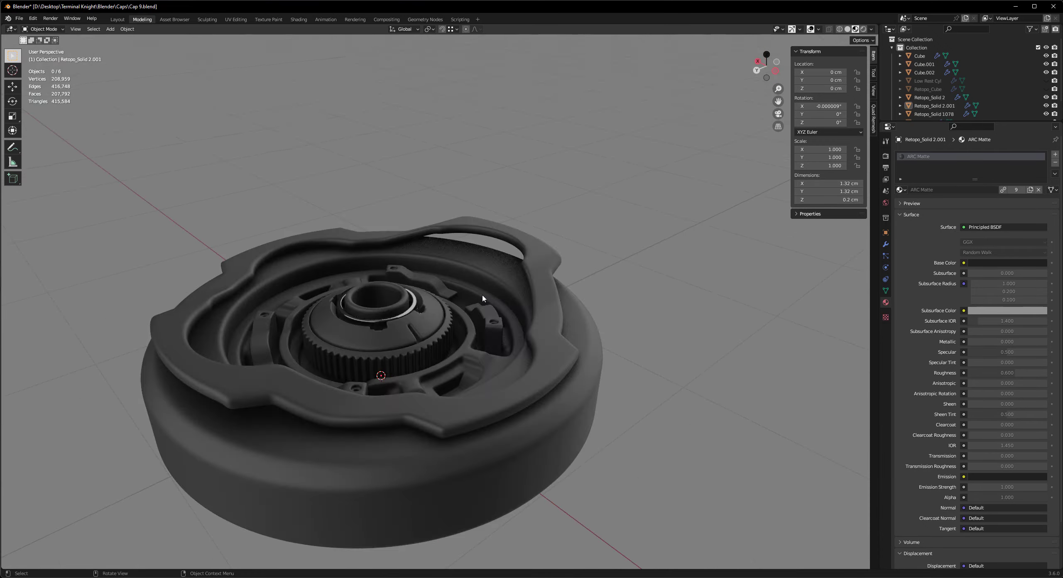
key("Tab")
key("KP_Decimal")
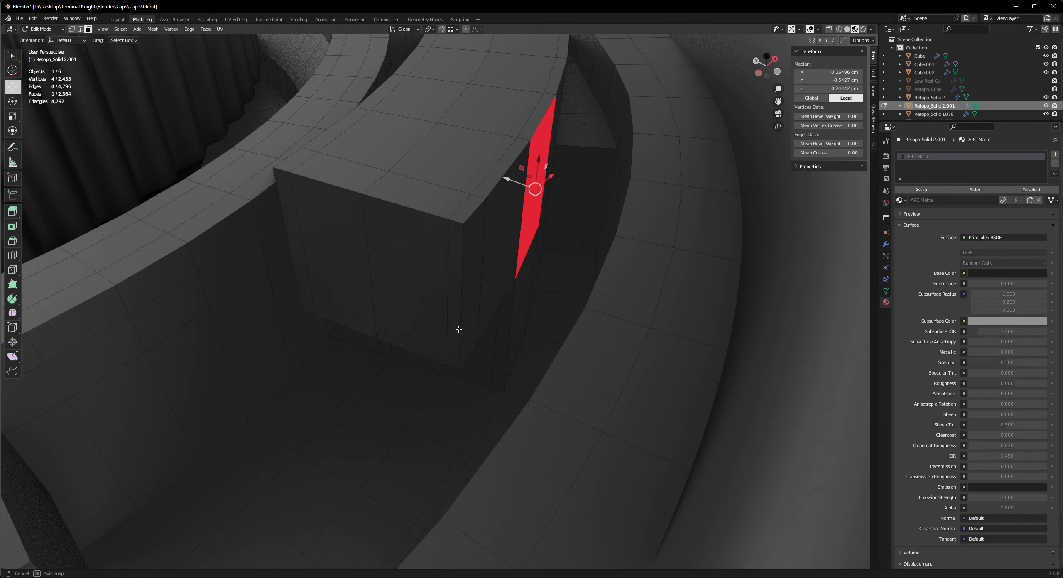
middle_click_drag(458, 329, 610, 305)
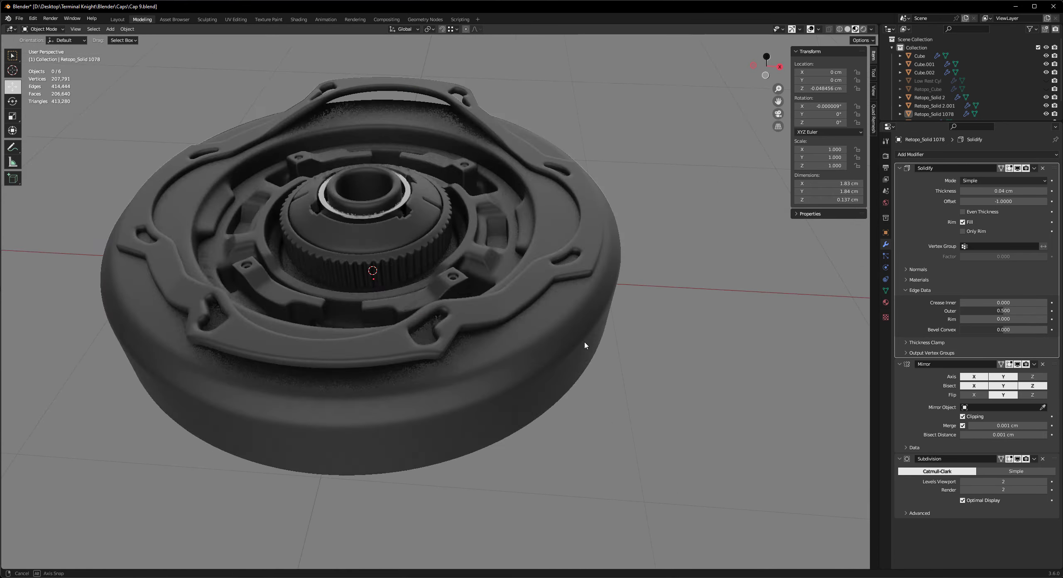
Resave Cap 9.blend and, in top view, add the adjacent side-wall face loop to the selection
key("ctrl+s")
middle_click_drag(583, 348, 538, 346)
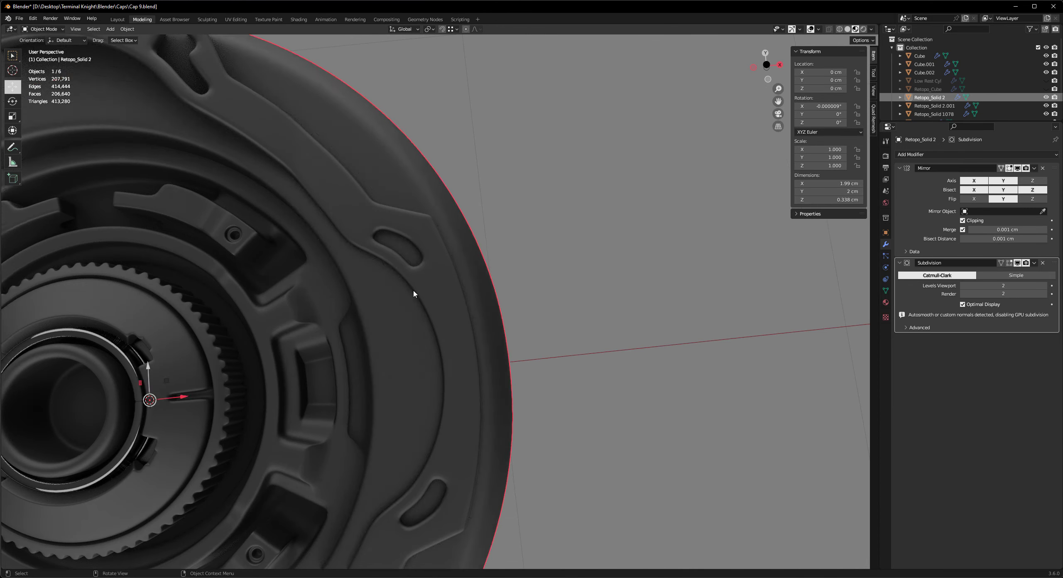
left_click(378, 175, "shift")
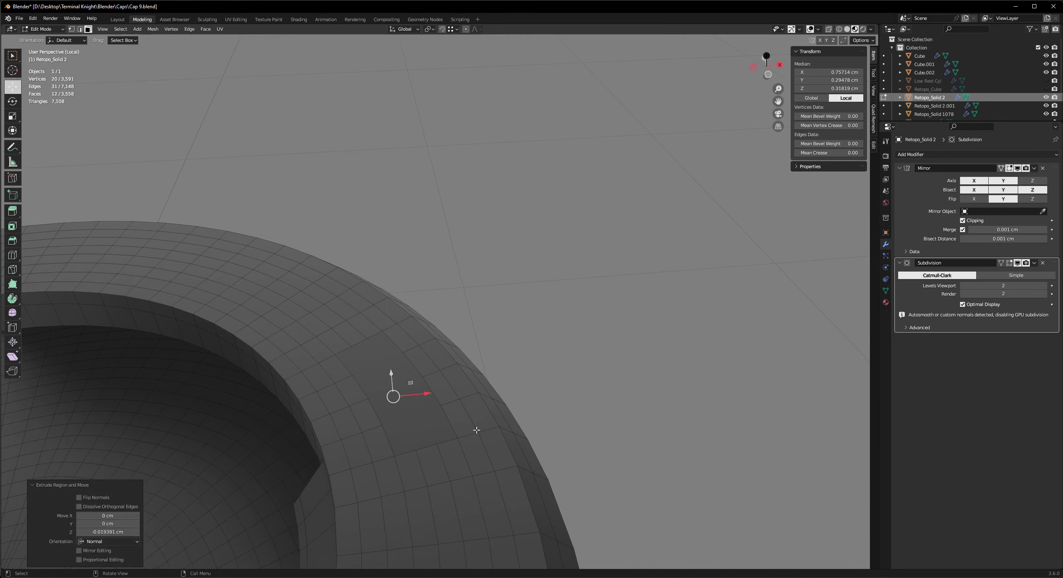
key("KP_7")
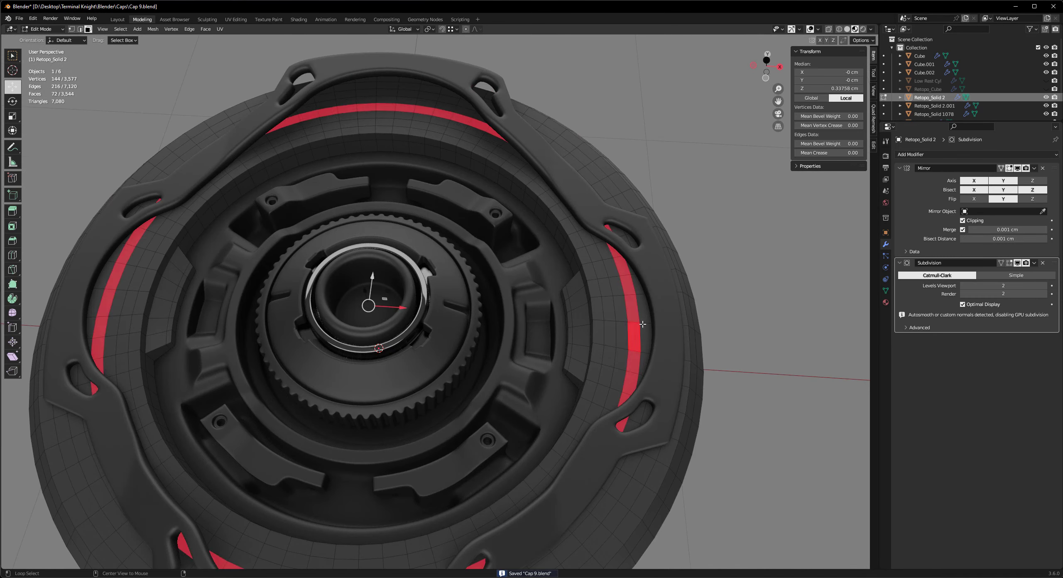
left_click(643, 324, "alt+shift")
middle_click_drag(643, 324, 545, 335)
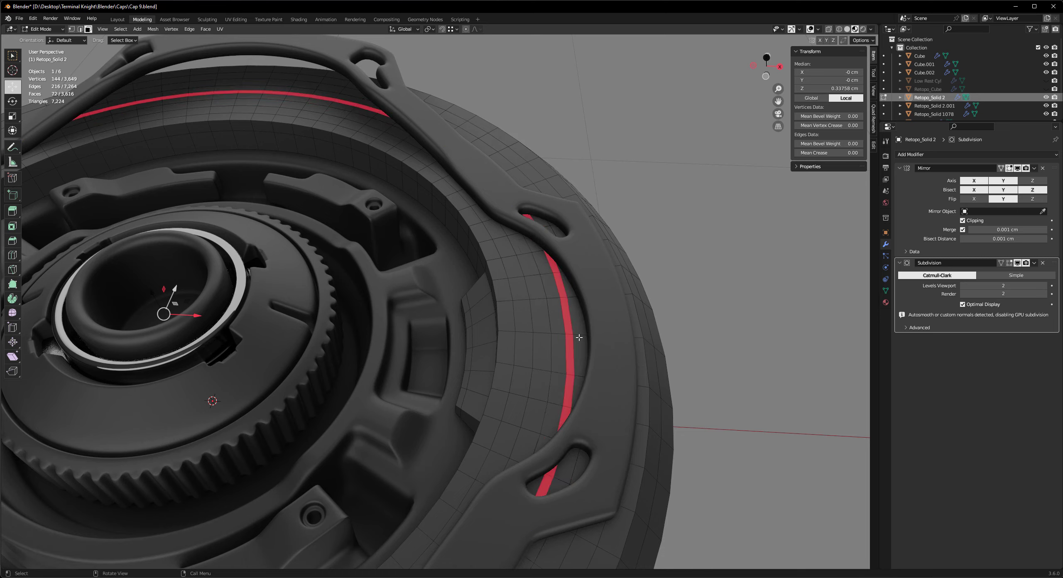